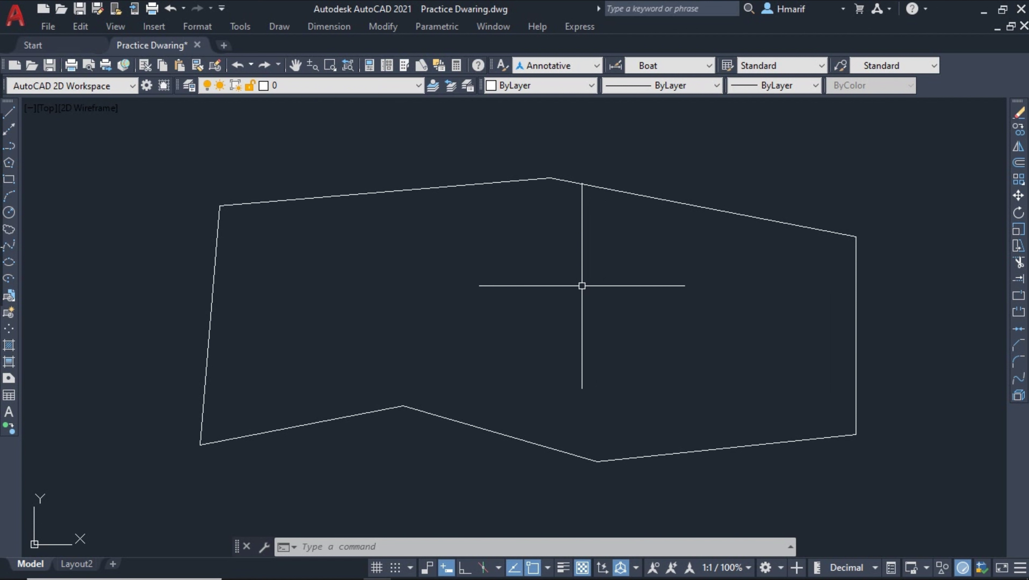
Step: Load the CD.VLX add-on from the Auto Lips folder with the application loader
text(w)
text(b)
key(Return)
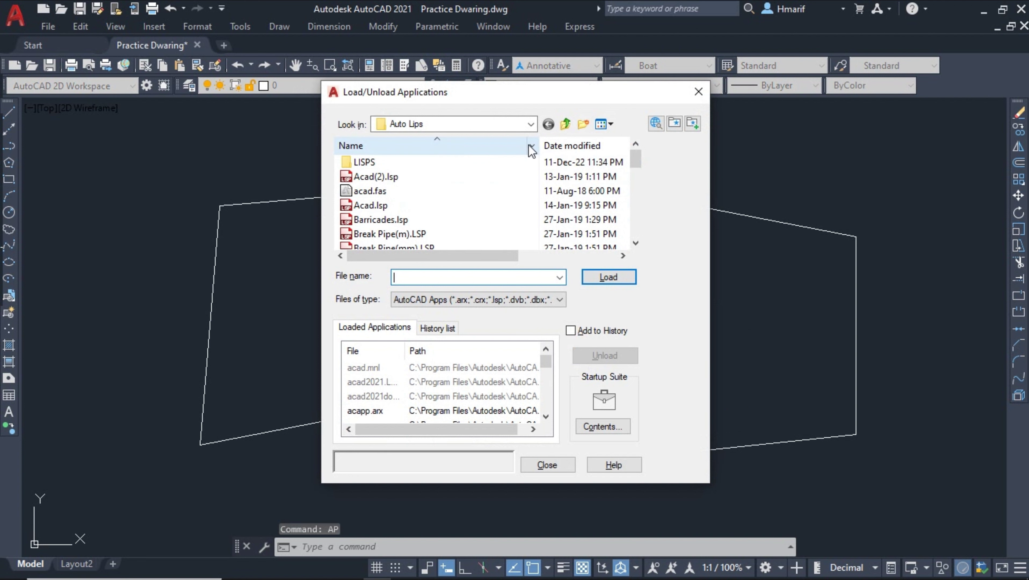
click(531, 124)
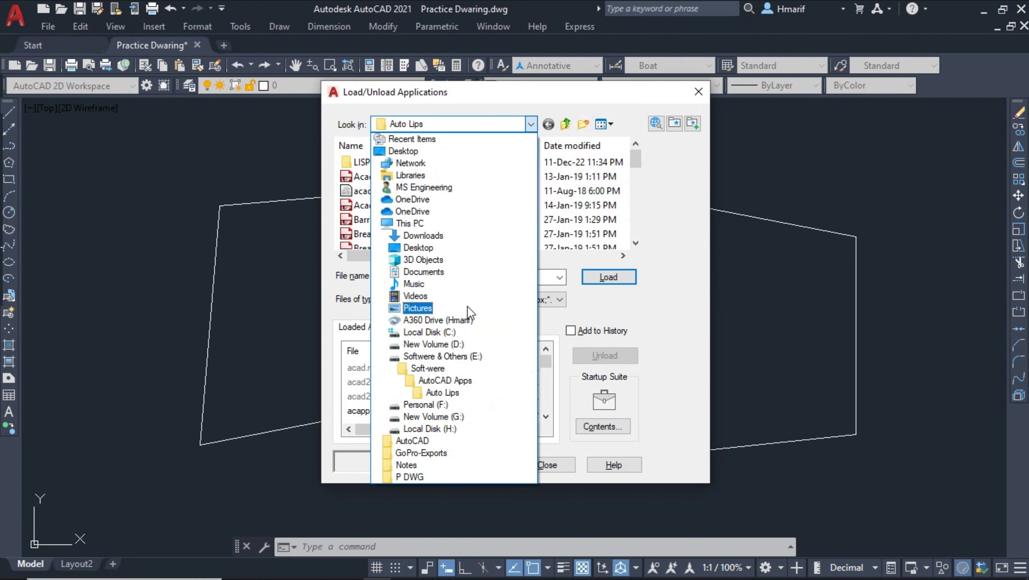
click(530, 124)
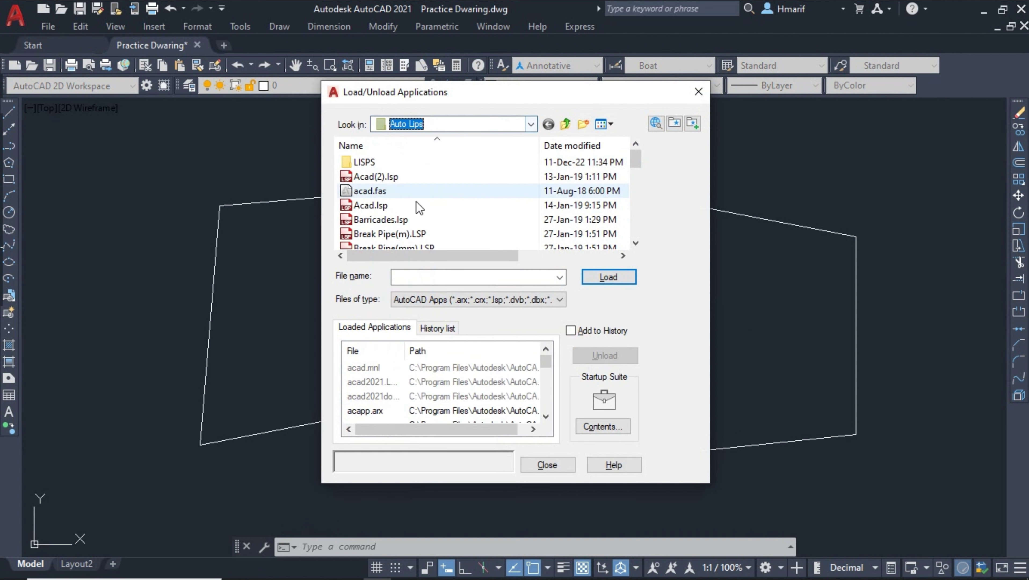
scroll(499, 199, down, 1)
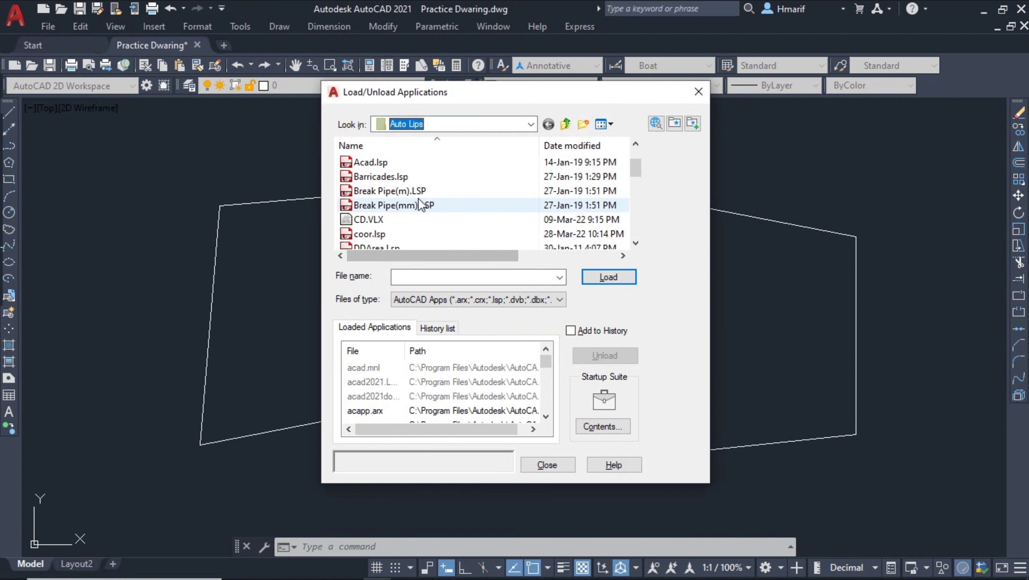
scroll(431, 179, up, 1)
scroll(406, 195, down, 1)
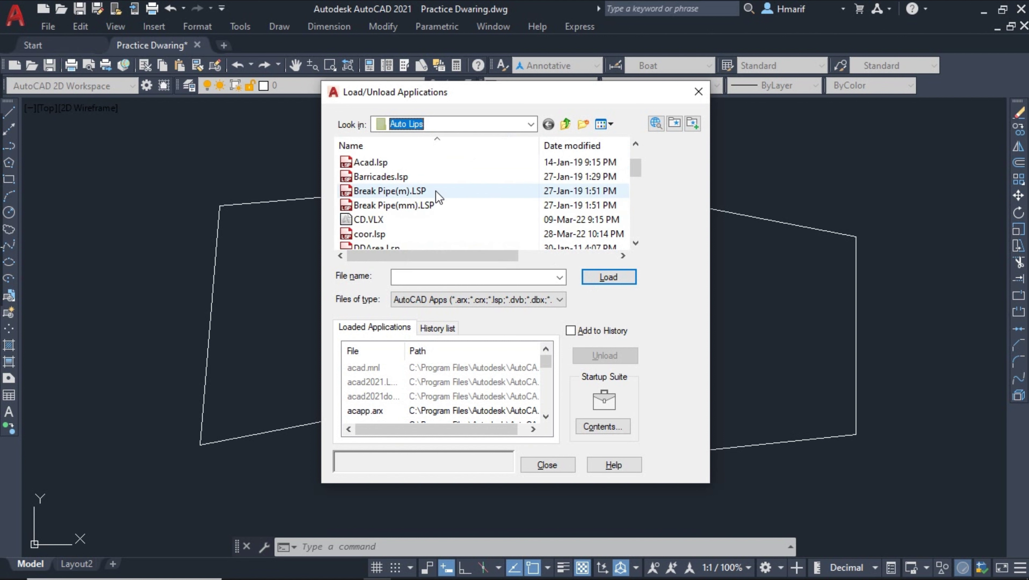
scroll(421, 216, down, 2)
scroll(418, 219, up, 1)
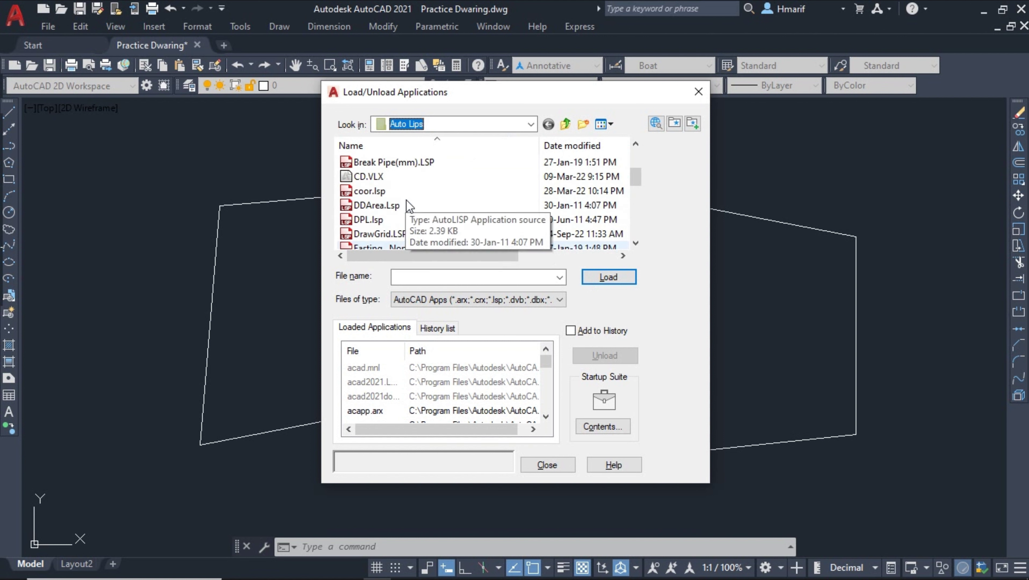
click(380, 177)
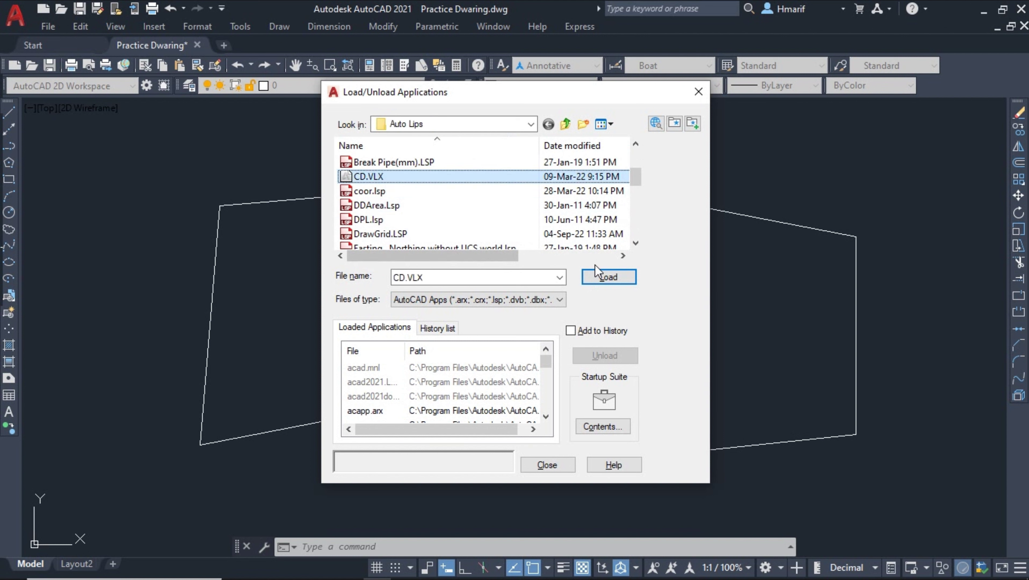
click(595, 280)
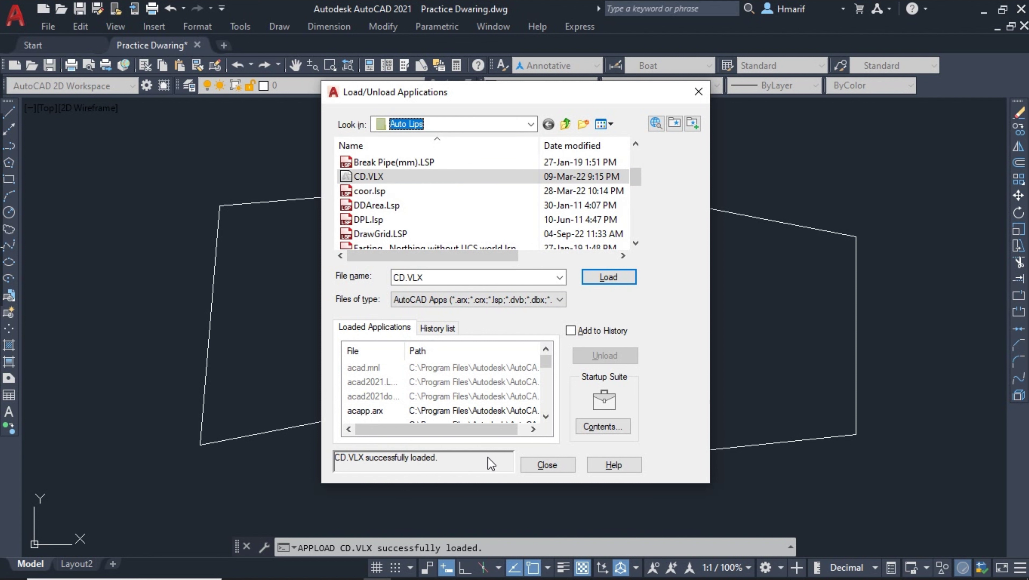
click(547, 464)
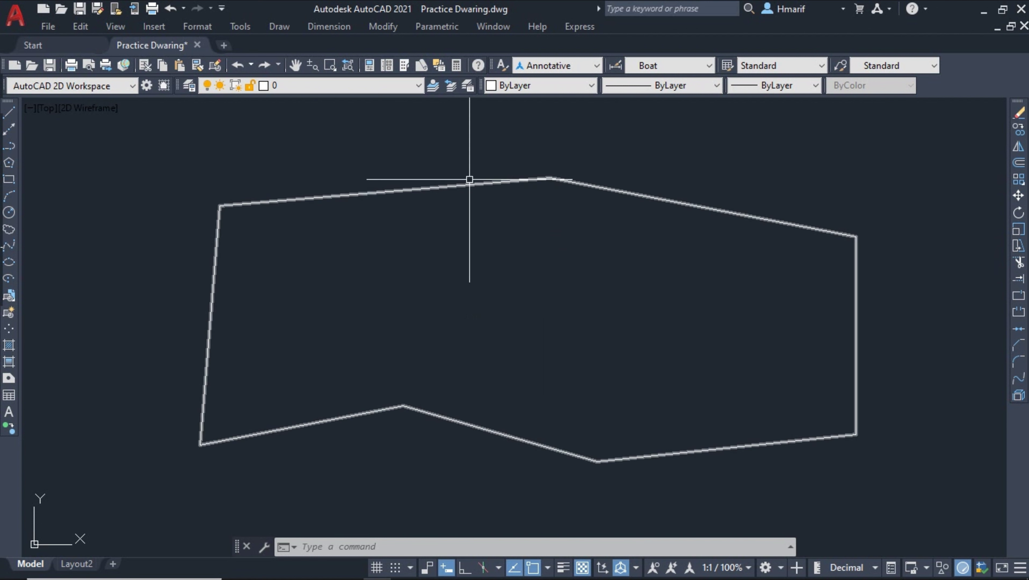
Step: List the plot outline's properties with LI and copy its area value 1354003.988
click(617, 194)
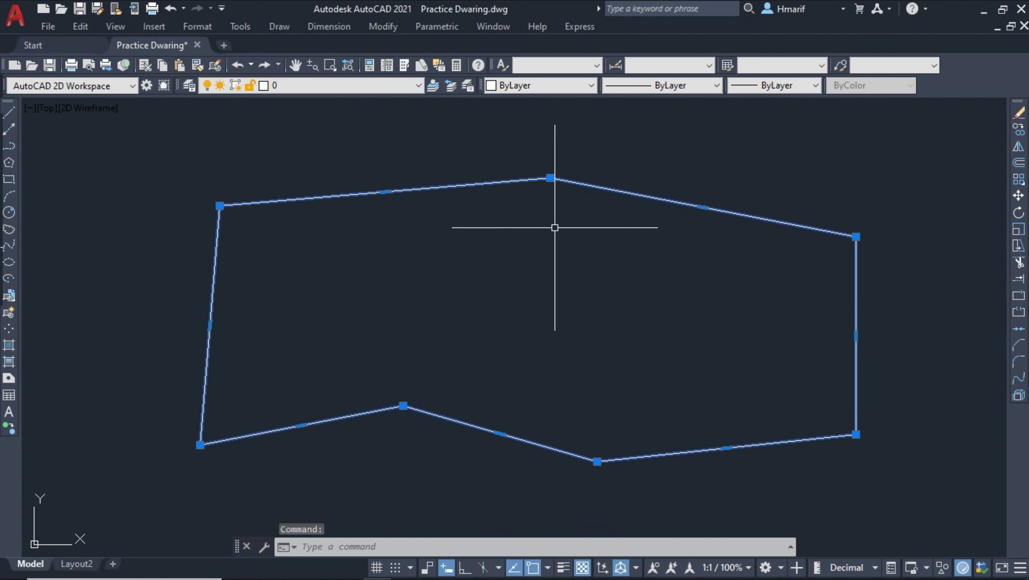
text(l)
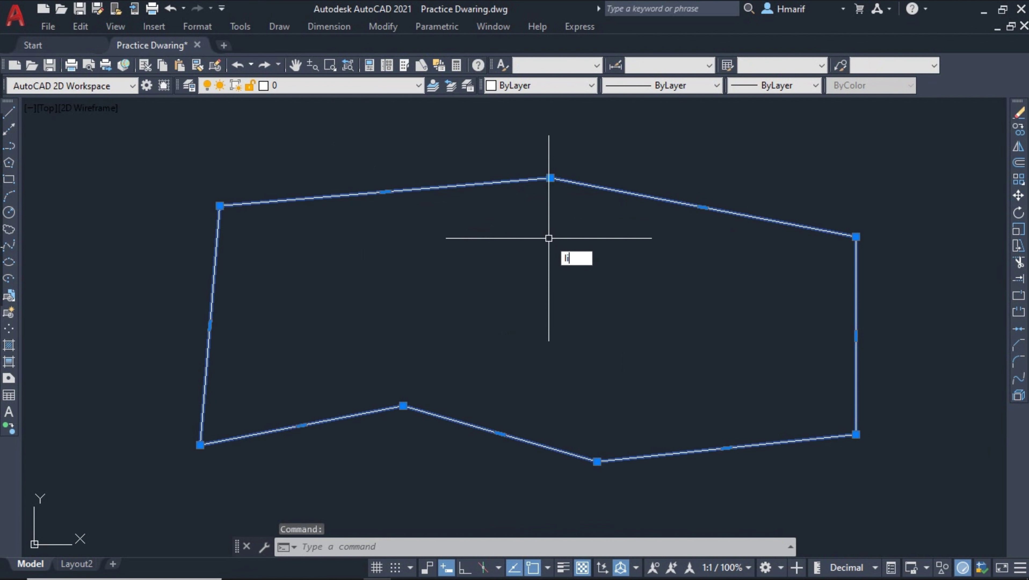
text(i)
key(Return)
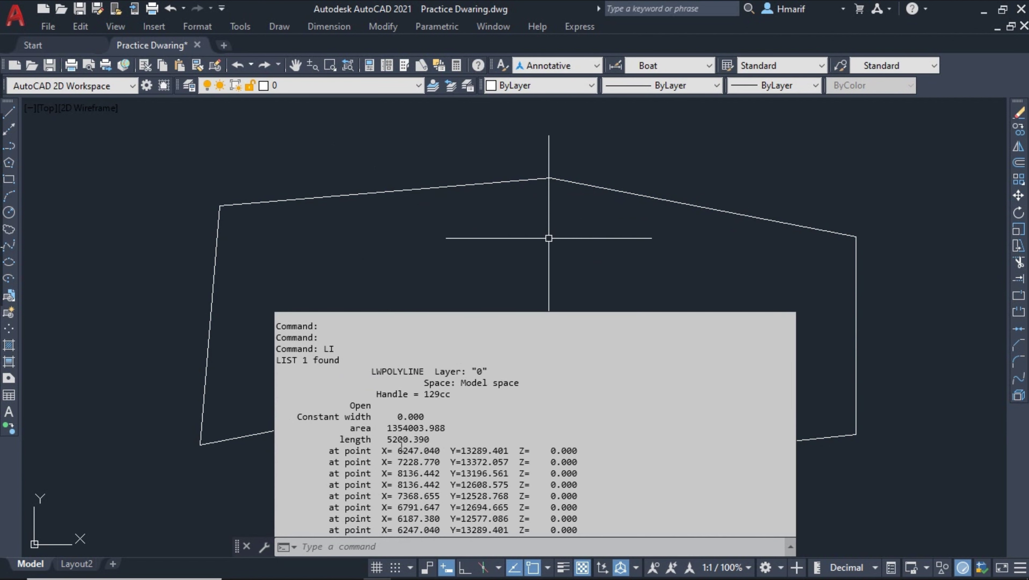
drag(388, 428, 447, 428)
key(ctrl+c)
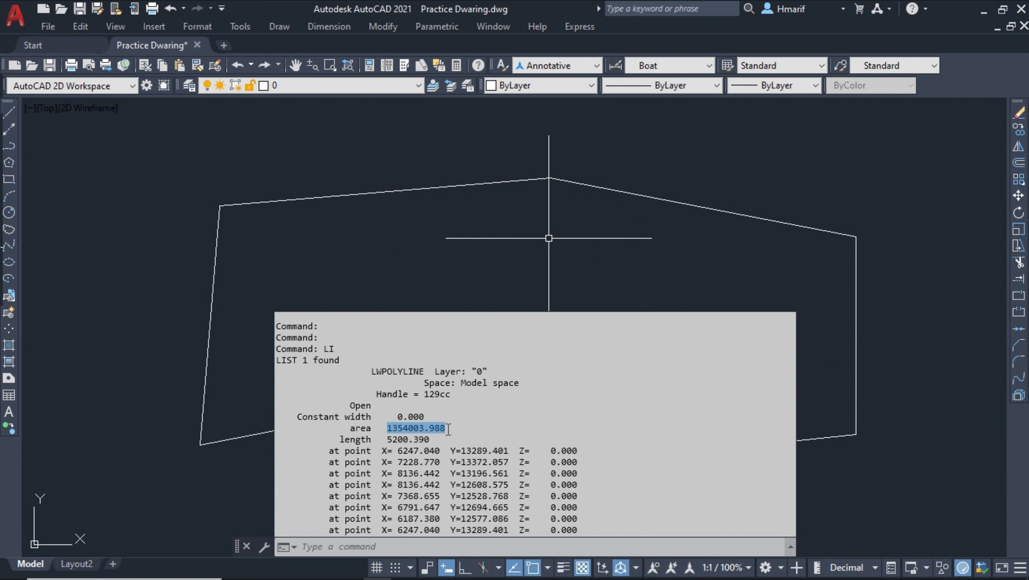
click(488, 279)
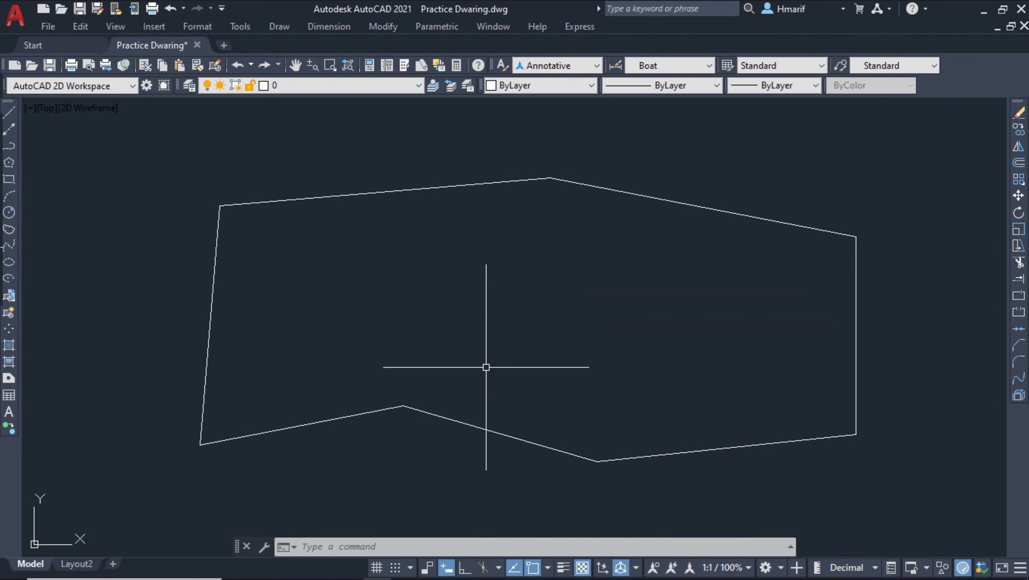
Step: Compute 1354003.988 / 5 = 270800.798 in QuickCalc and copy the result
key(ctrl+8)
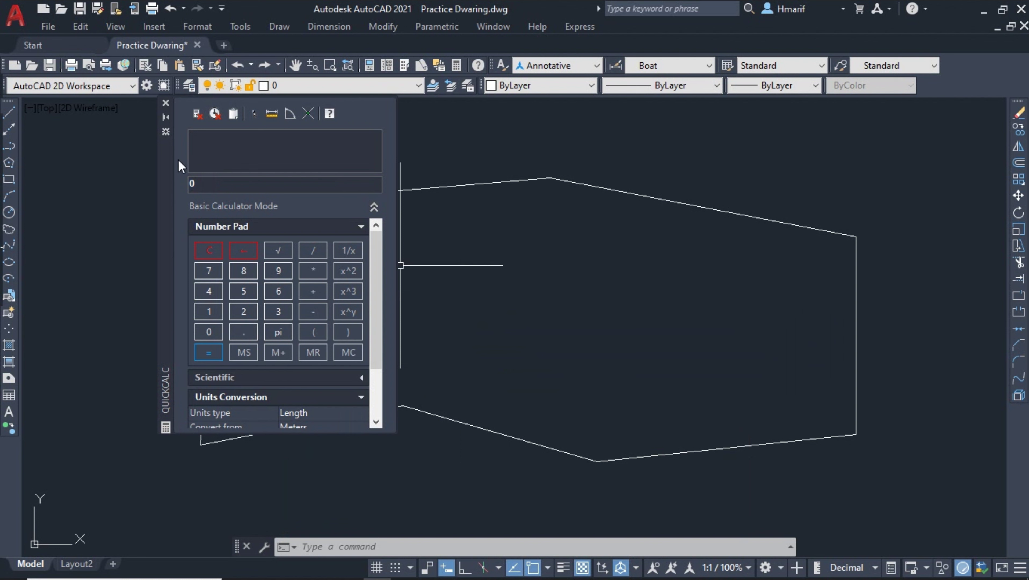
drag(170, 173, 163, 214)
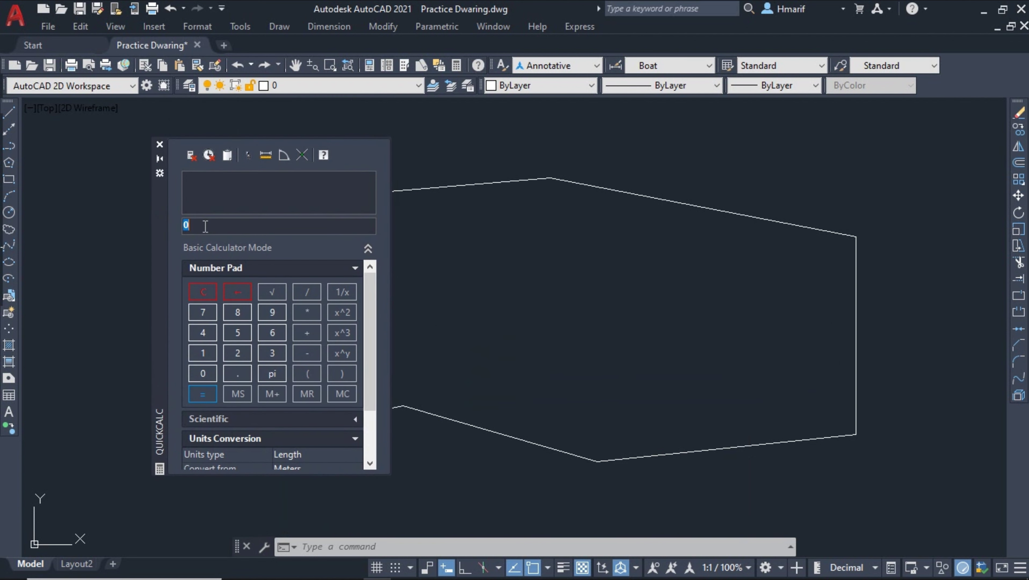
key(ctrl+v)
drag(158, 201, 75, 202)
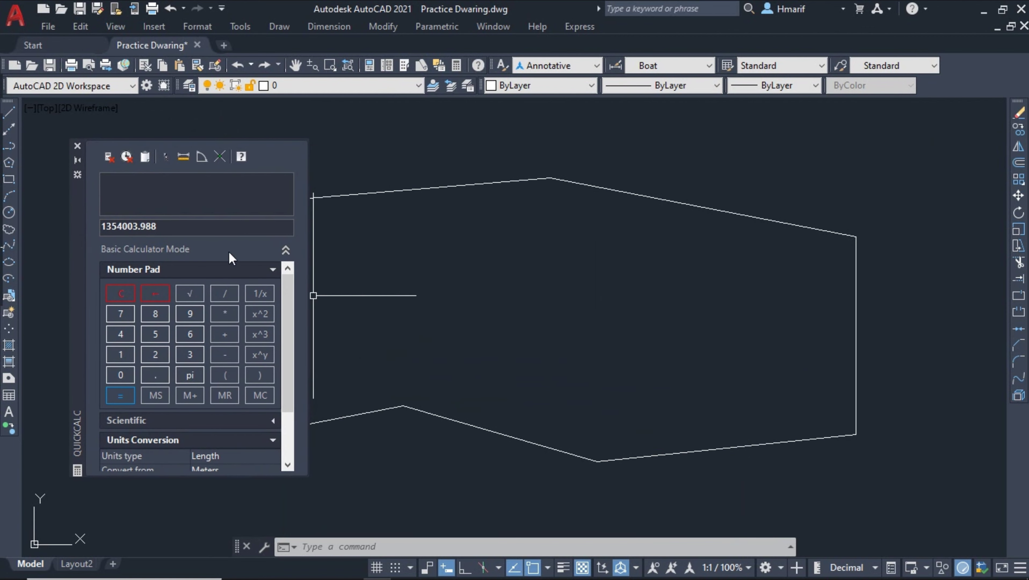
click(161, 226)
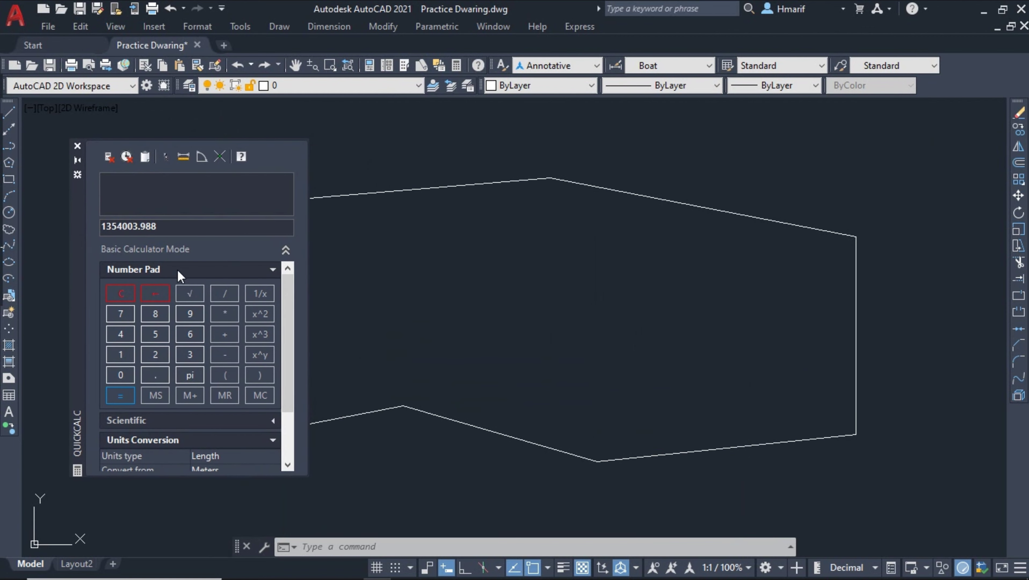
click(220, 294)
click(155, 335)
click(122, 396)
click(163, 229)
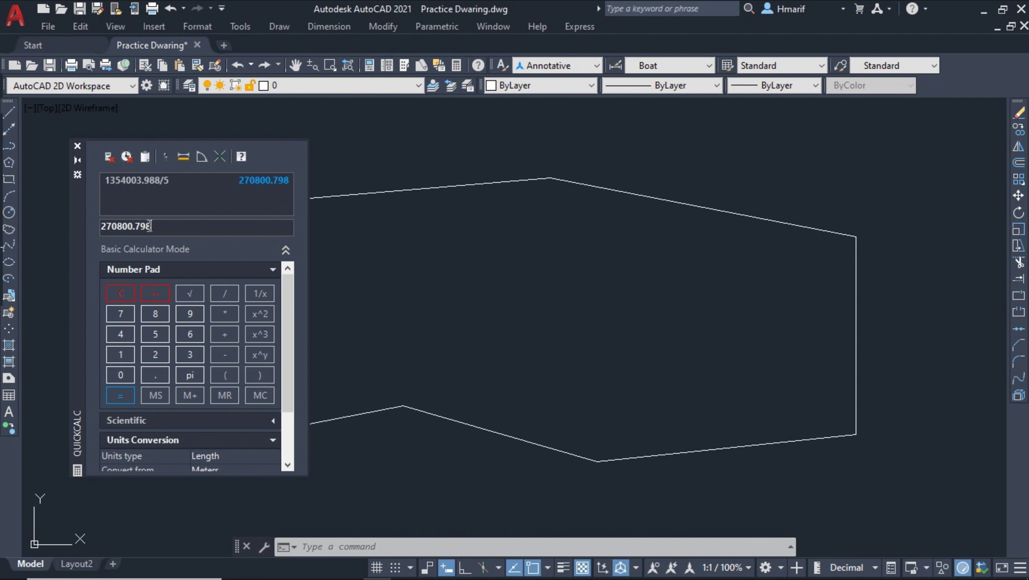
drag(153, 227, 98, 227)
key(ctrl+c)
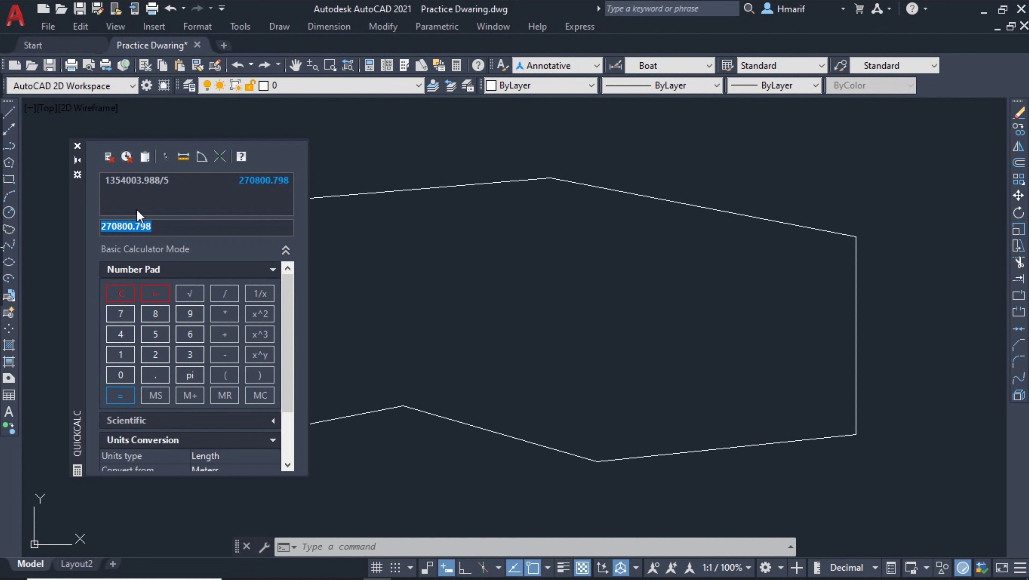
click(78, 148)
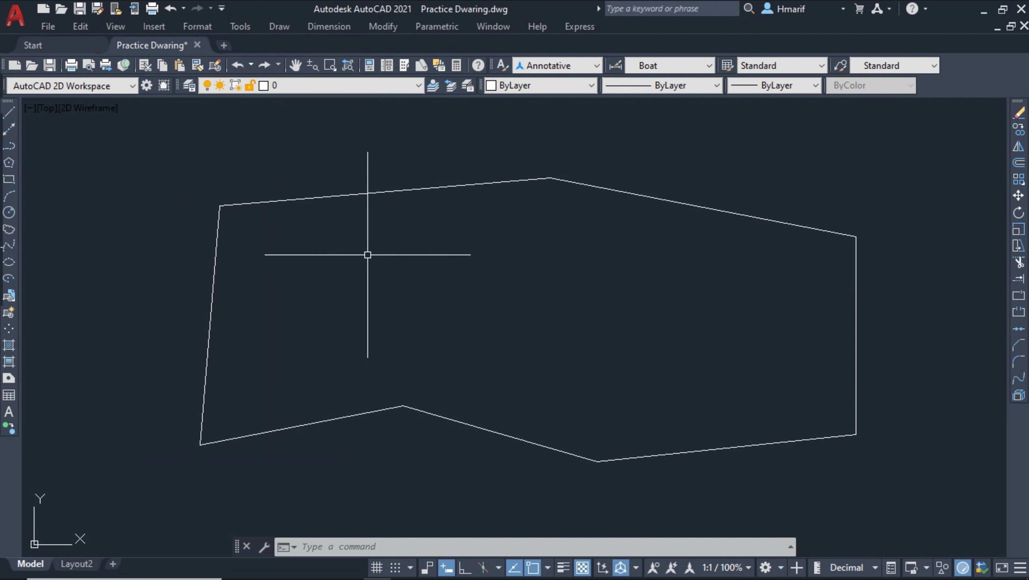
Step: Draw a vertical polyline running from above the plot to below it
middle_drag(363, 253, 369, 263)
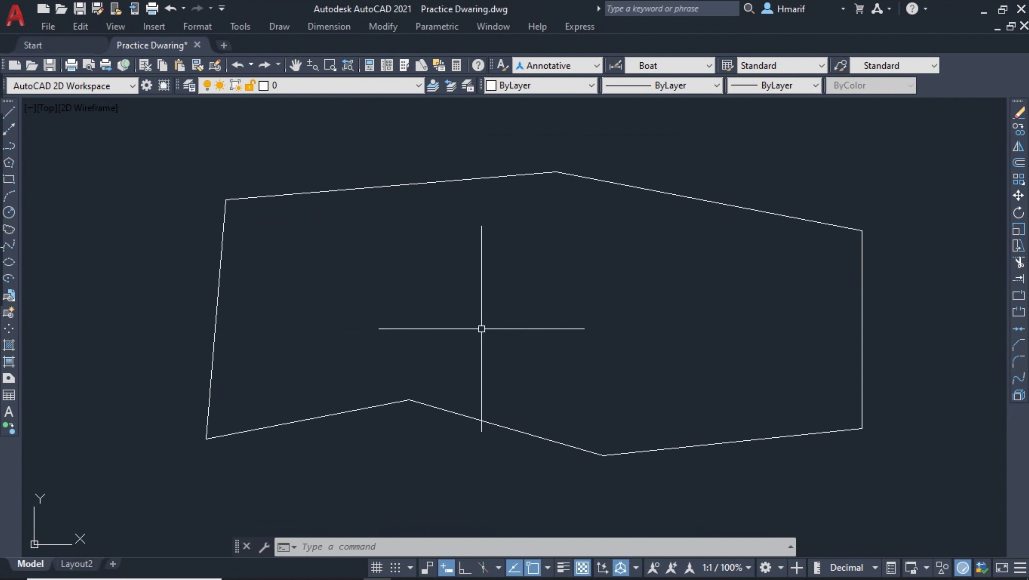
scroll(475, 329, down, 2)
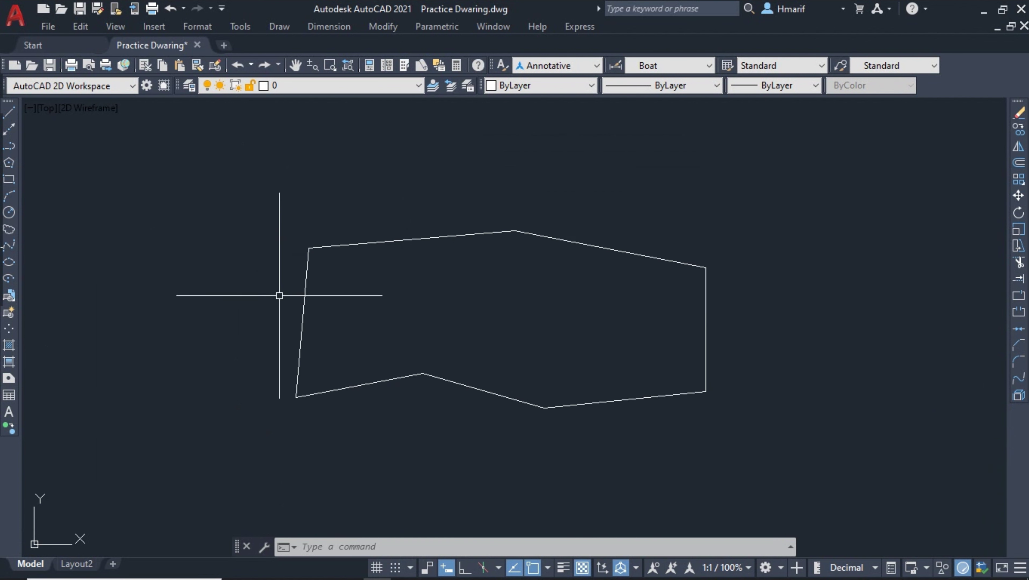
click(9, 146)
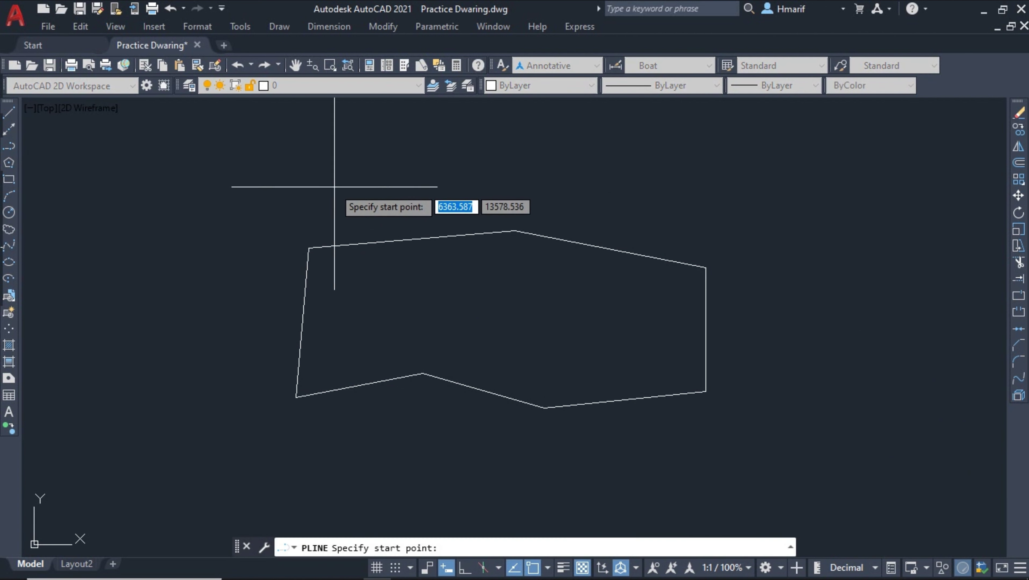
click(361, 173)
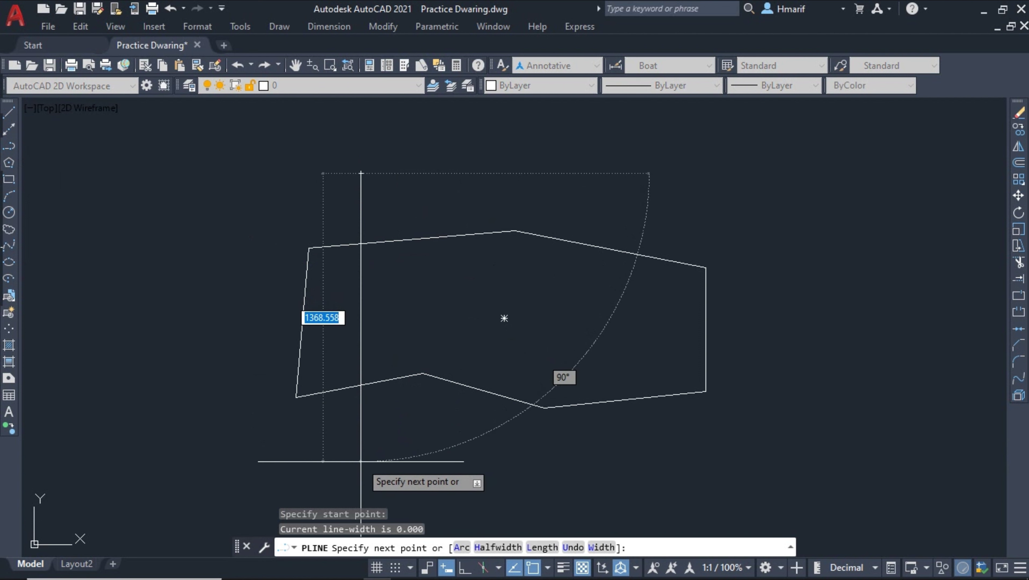
click(360, 461)
key(Return)
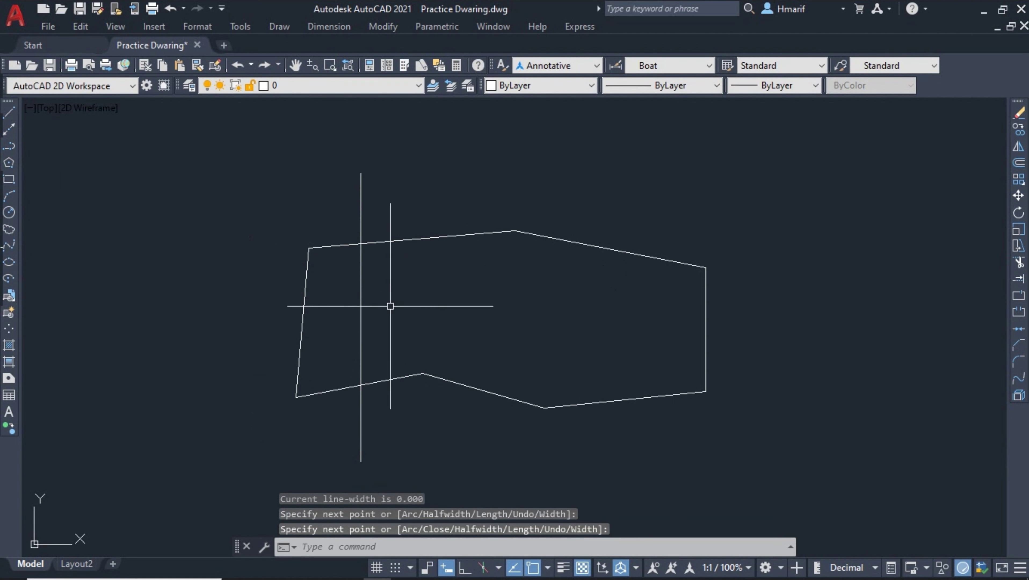
Step: Move the vertical line to the right so it crosses the plot
click(379, 285)
click(356, 317)
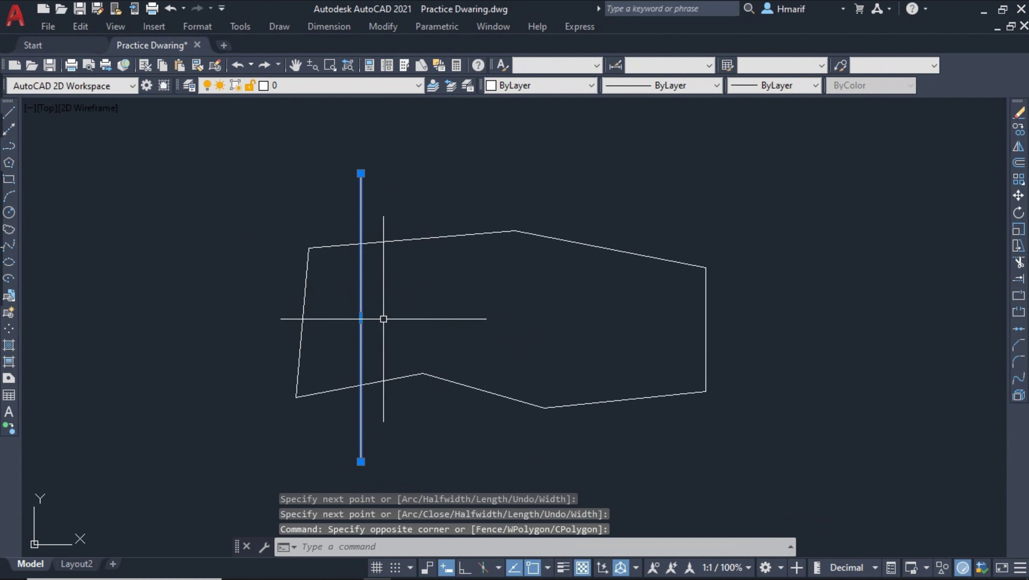
text(m)
key(Return)
click(461, 305)
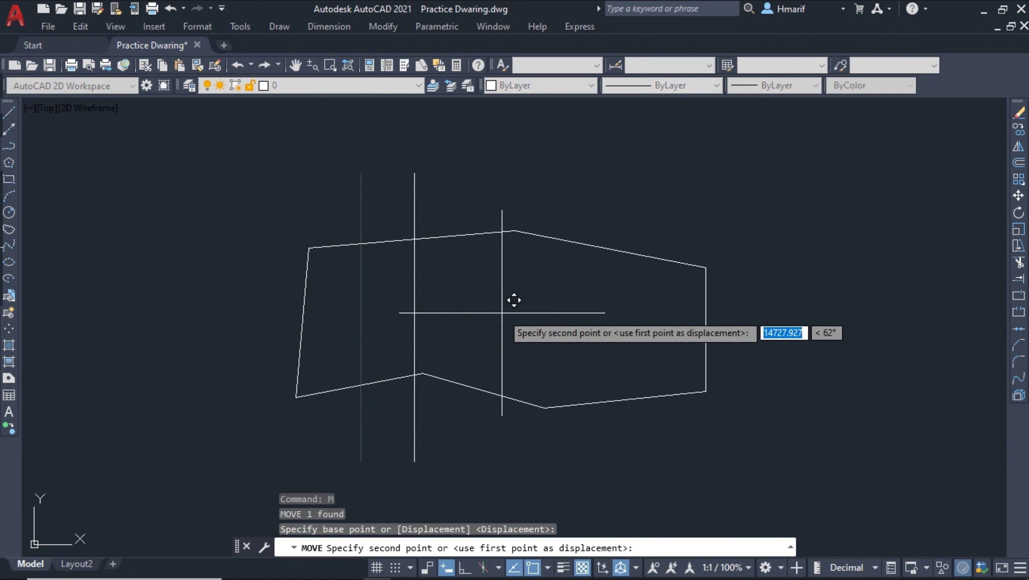
click(592, 308)
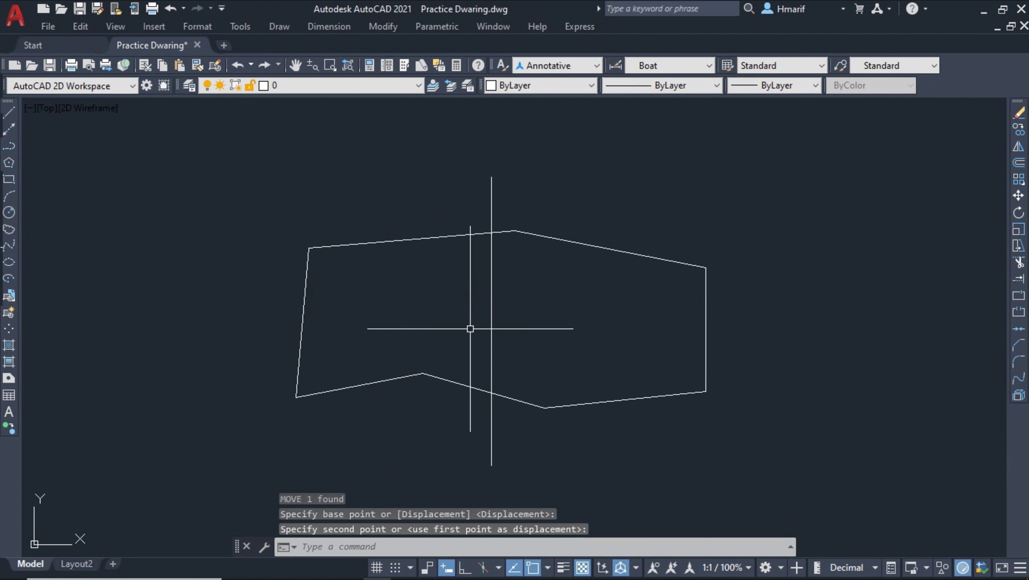
mouse_move(572, 329)
middle_down()
mouse_move(564, 360)
mouse_move(556, 336)
middle_up()
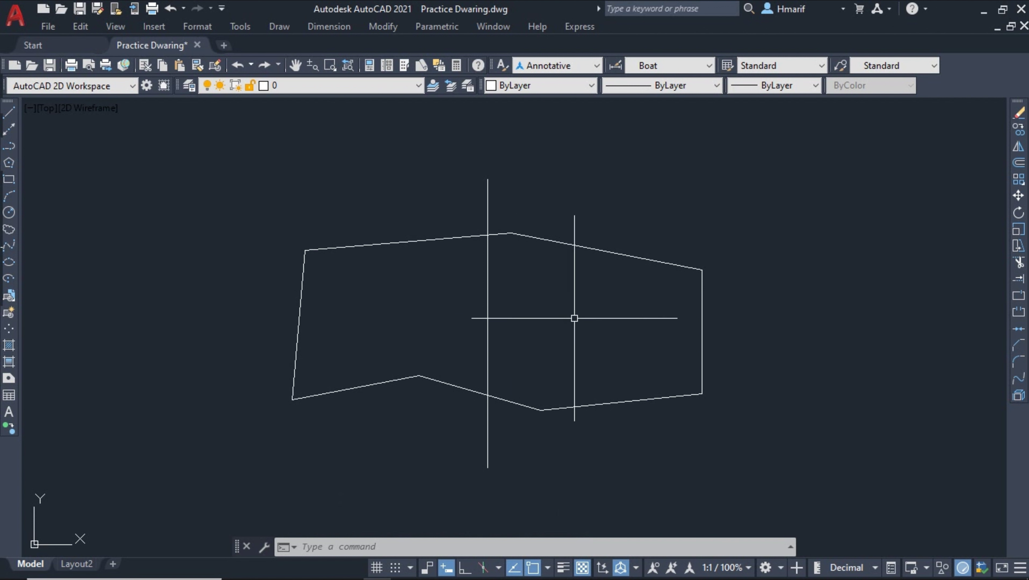
Step: Run CD on the closed plot outline, using the vertical line as divider with its left side sized
text(cd)
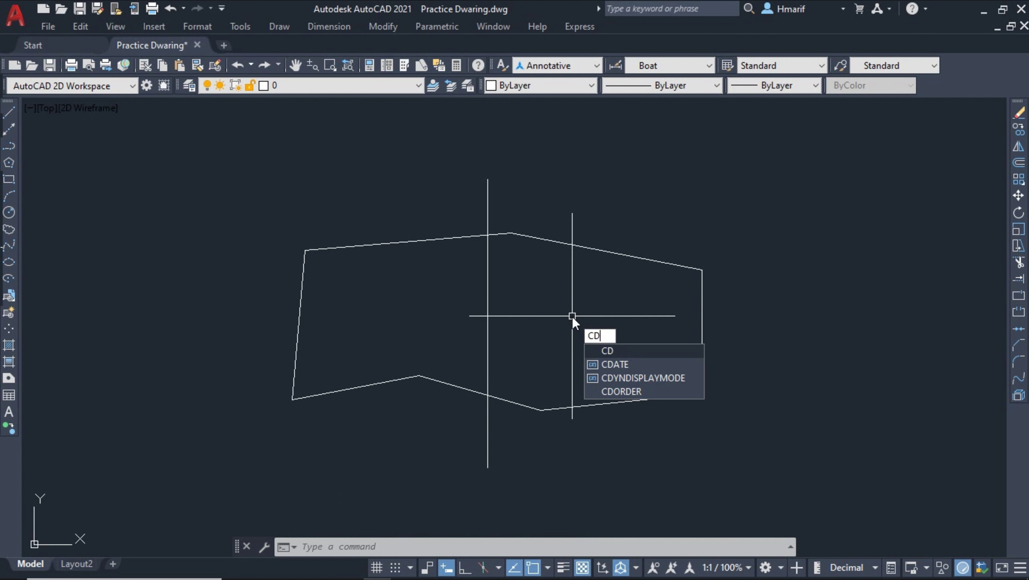
key(Return)
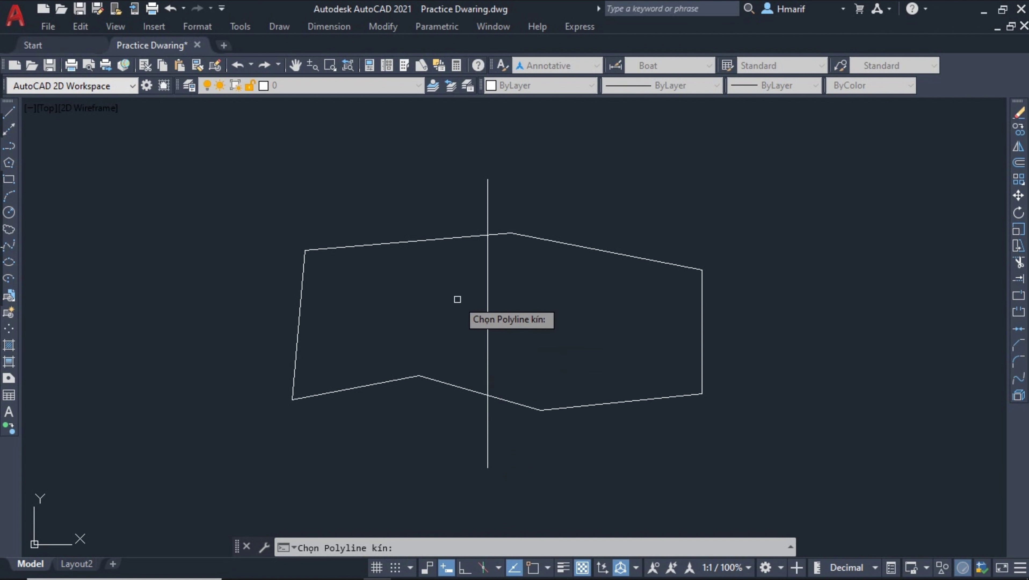
key(Escape)
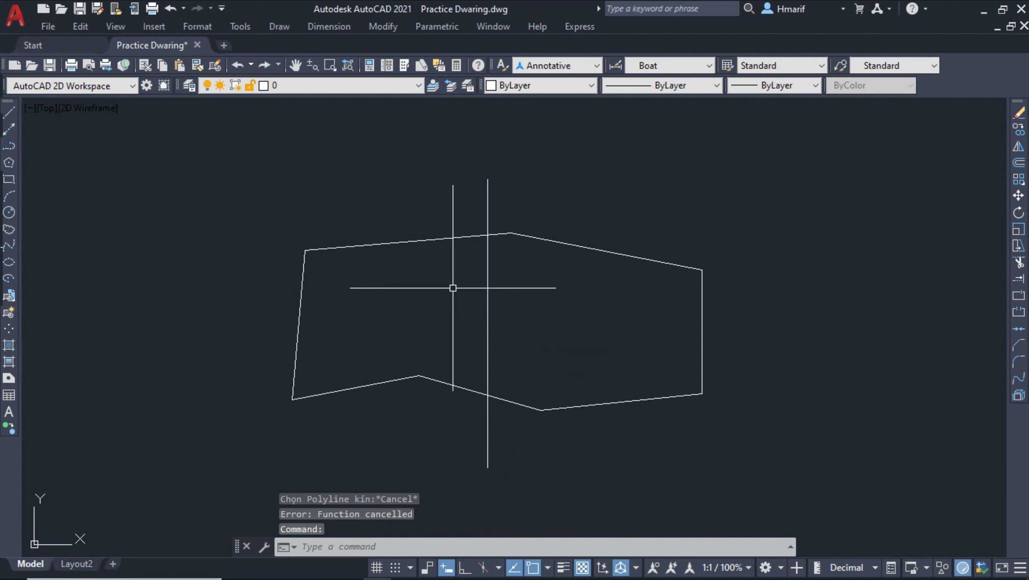
text(cd)
key(Return)
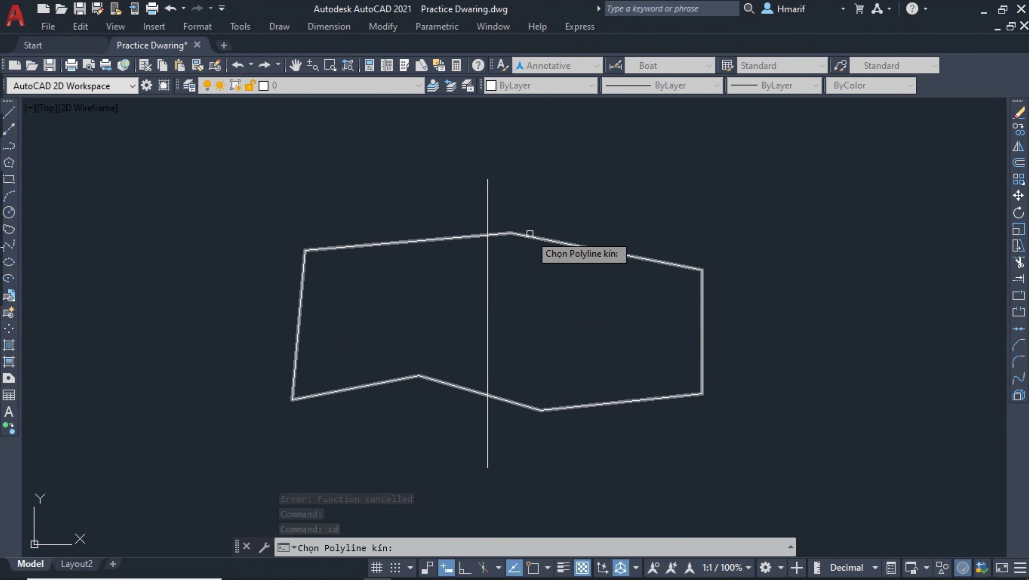
click(543, 239)
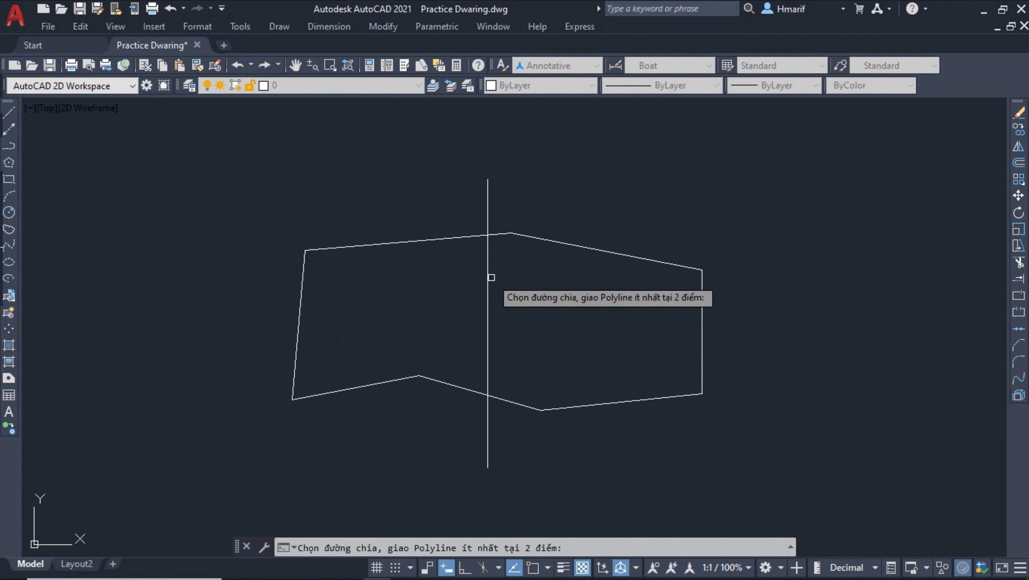
click(487, 276)
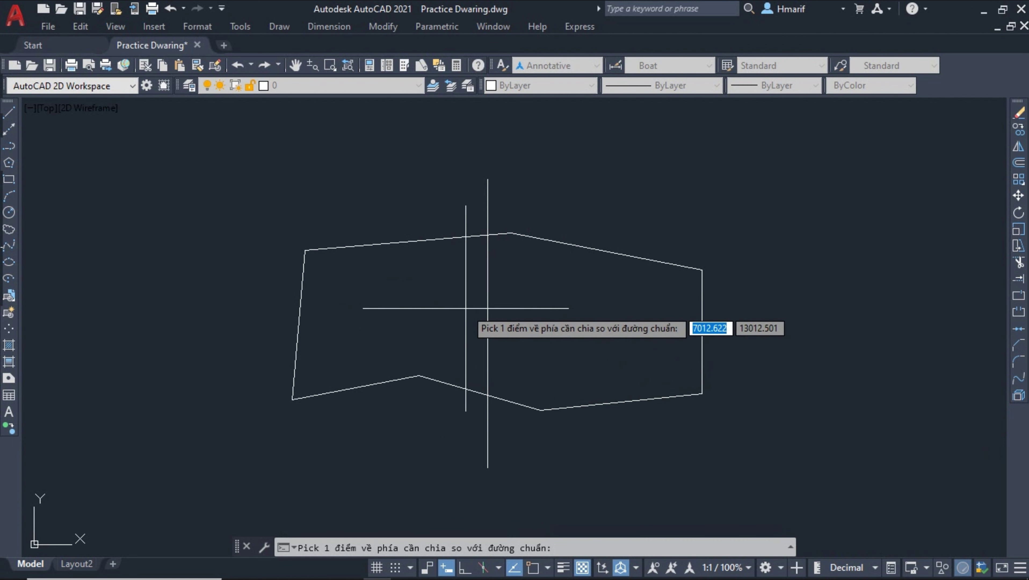
click(372, 308)
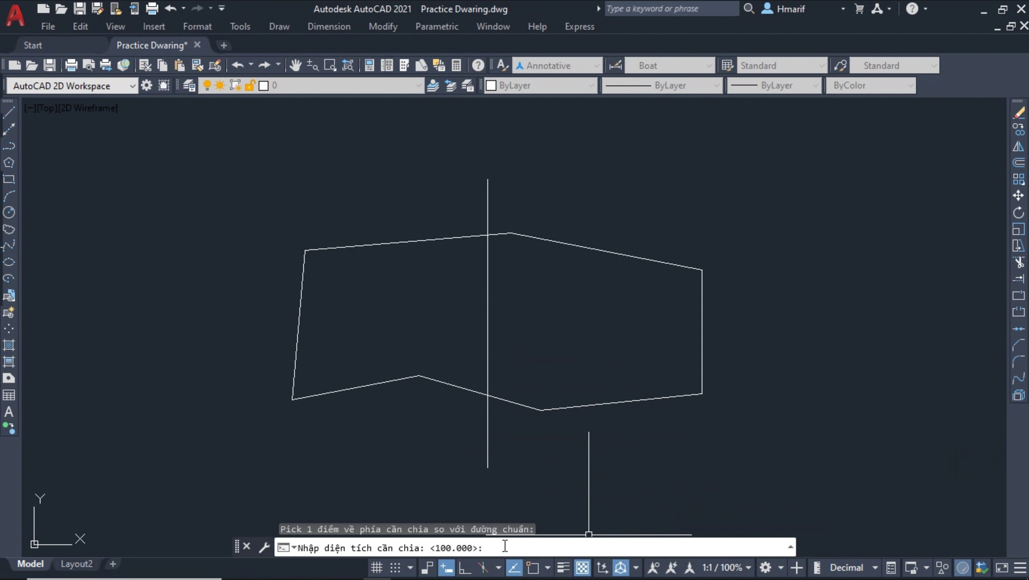
Step: Enter the target area 270800.798 for the left part and confirm it
key(ctrl+v)
key(Return)
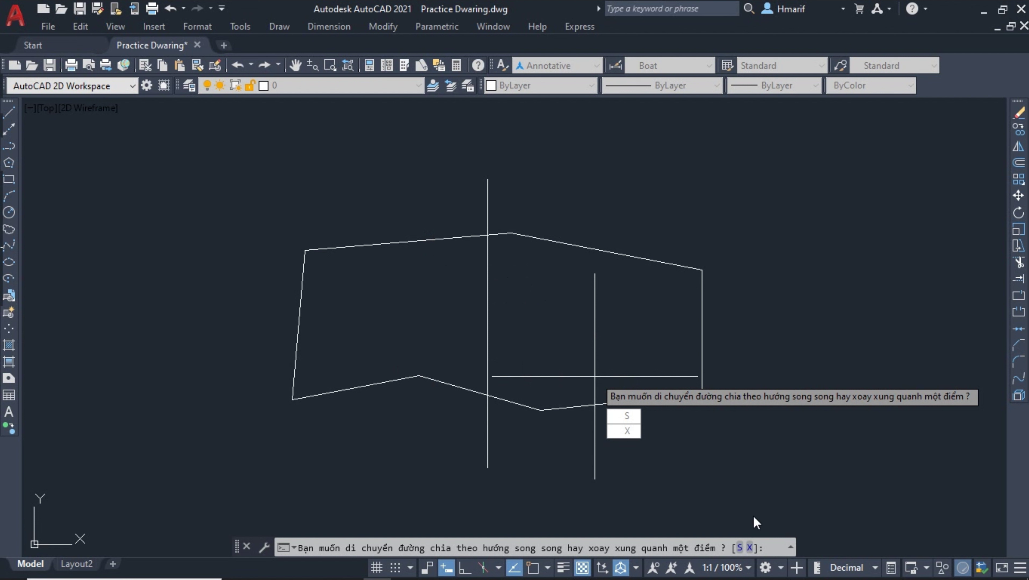
drag(797, 548, 915, 551)
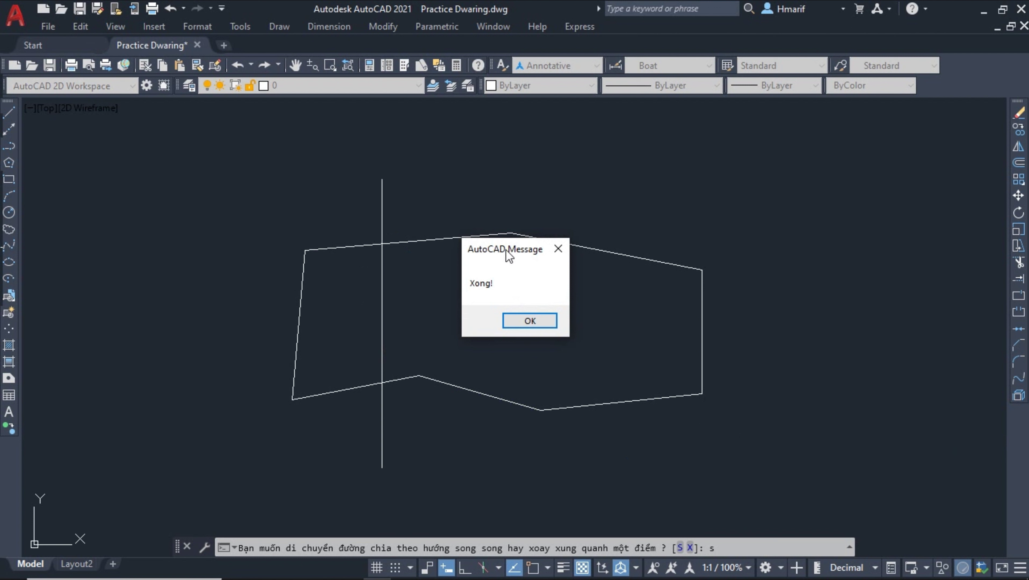
Step: Dismiss the 'Xong!' completion message
drag(499, 261, 506, 269)
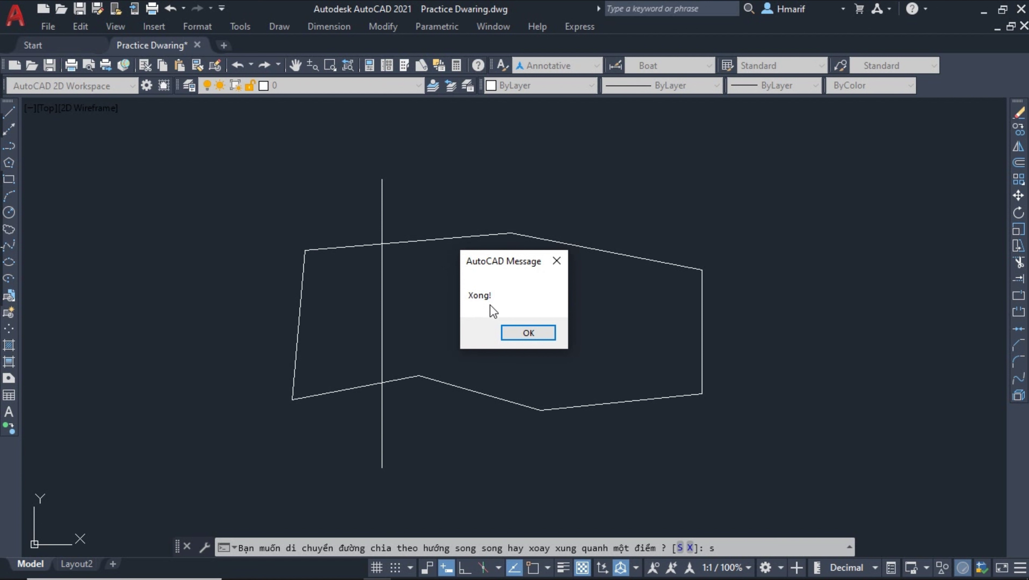
click(533, 331)
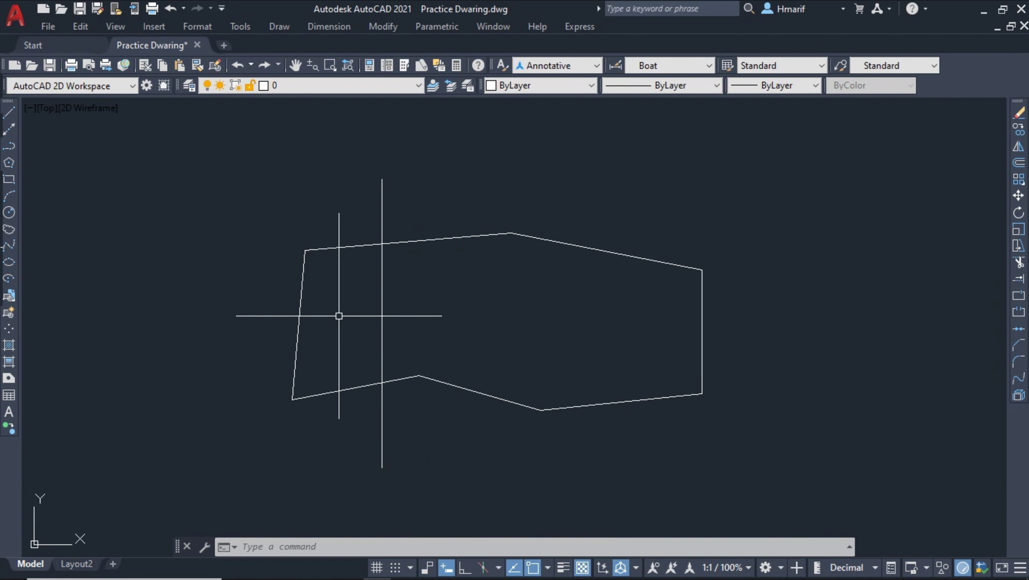
Step: Create a boundary polyline around the plot's left part with BO and select it
text(bo)
key(Return)
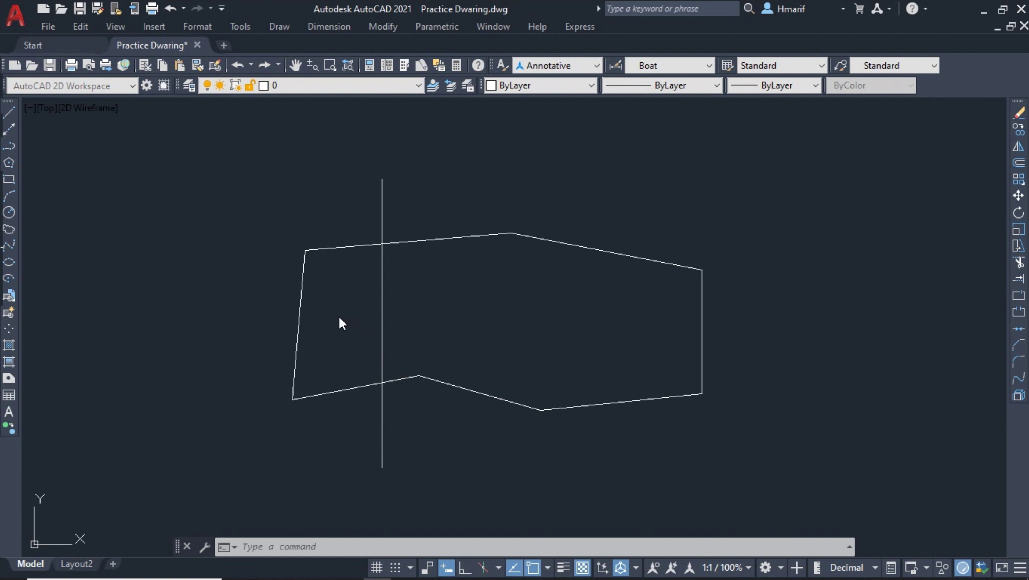
click(278, 284)
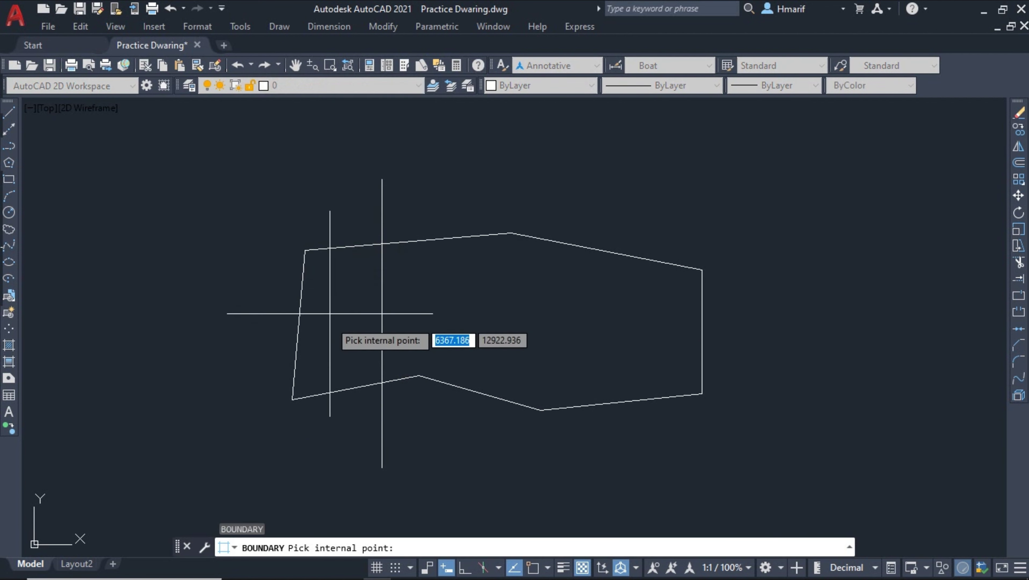
click(333, 313)
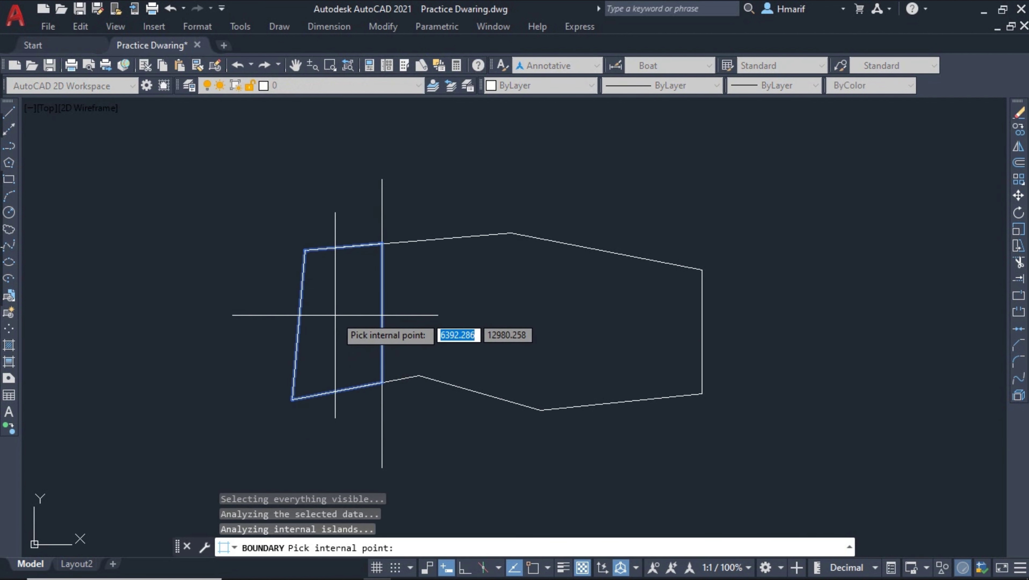
key(Return)
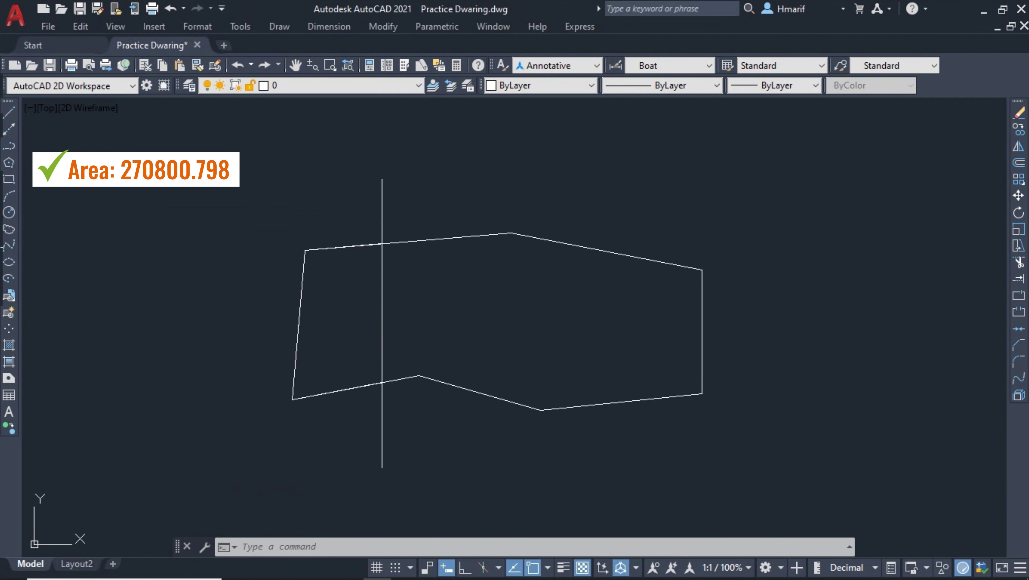
click(378, 306)
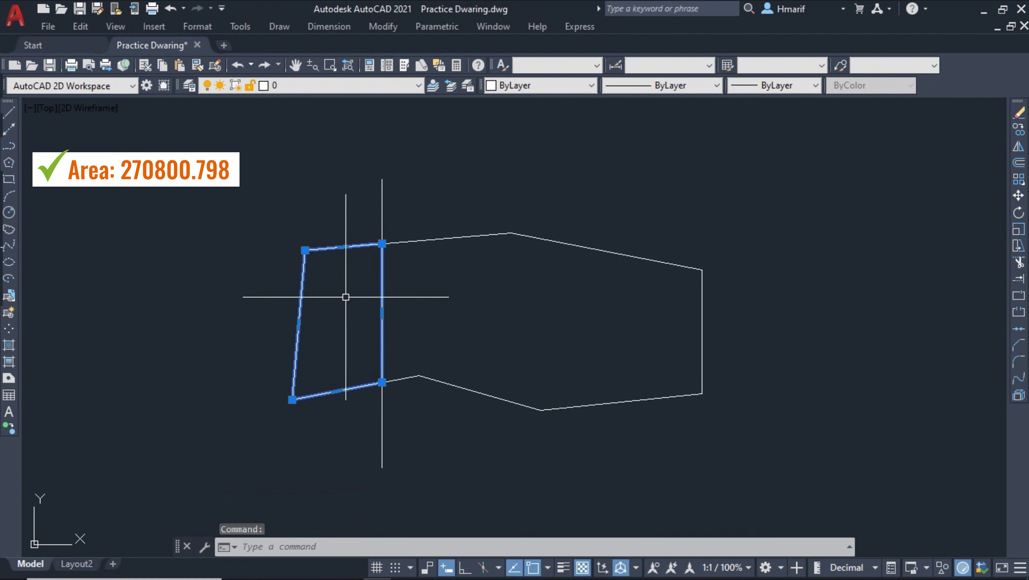
text(li)
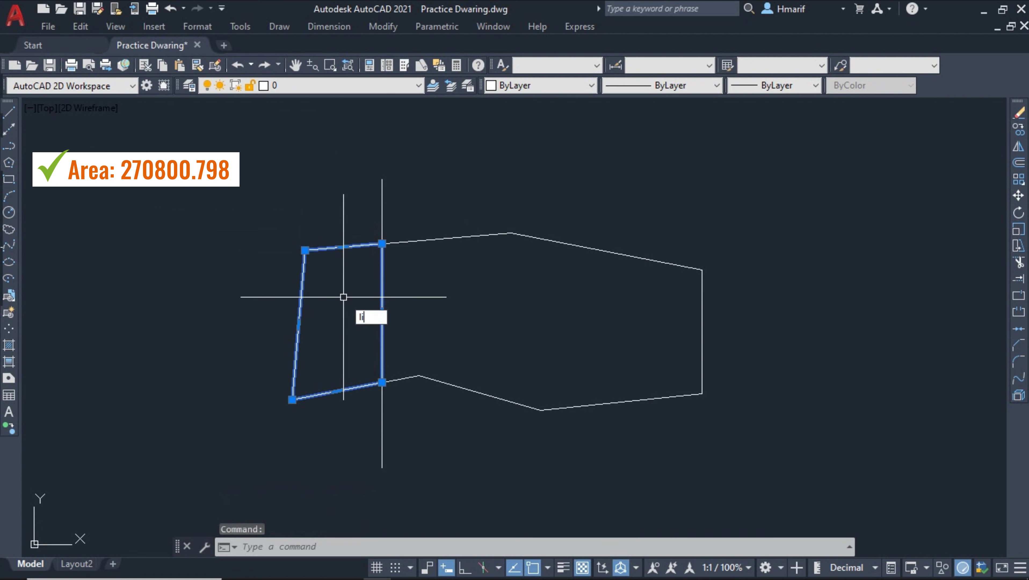
key(Return)
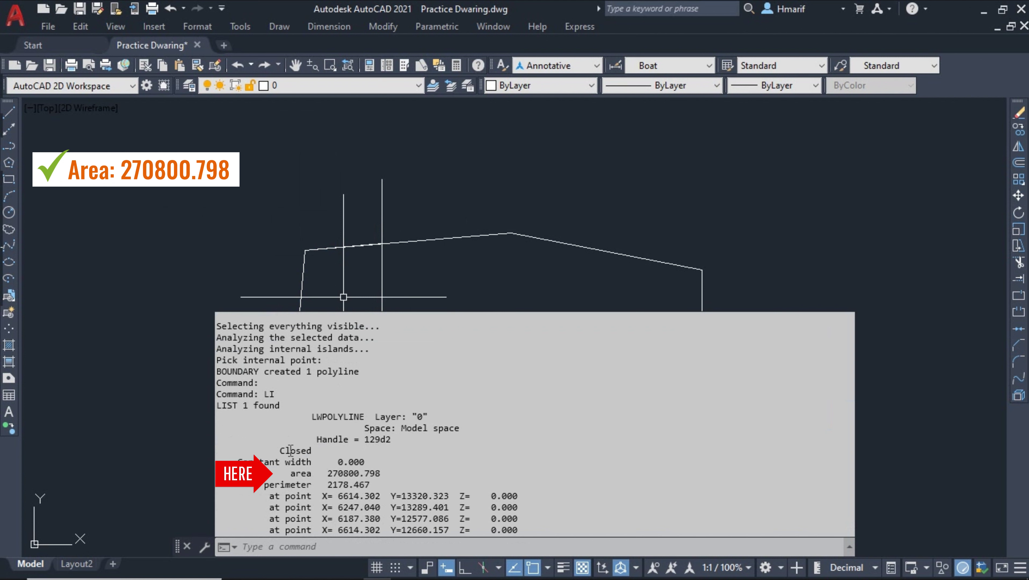
drag(327, 474, 384, 472)
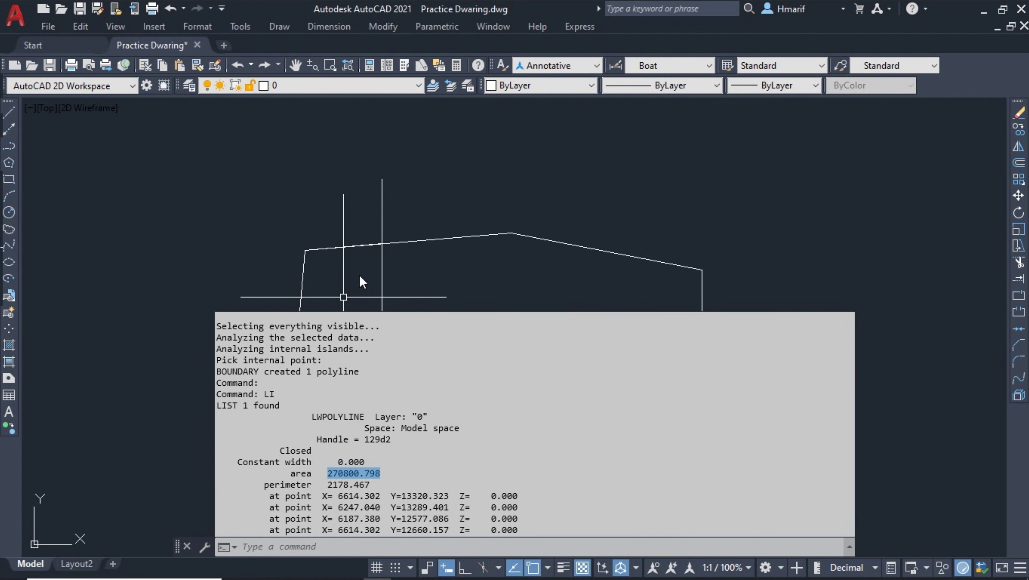
key(Escape)
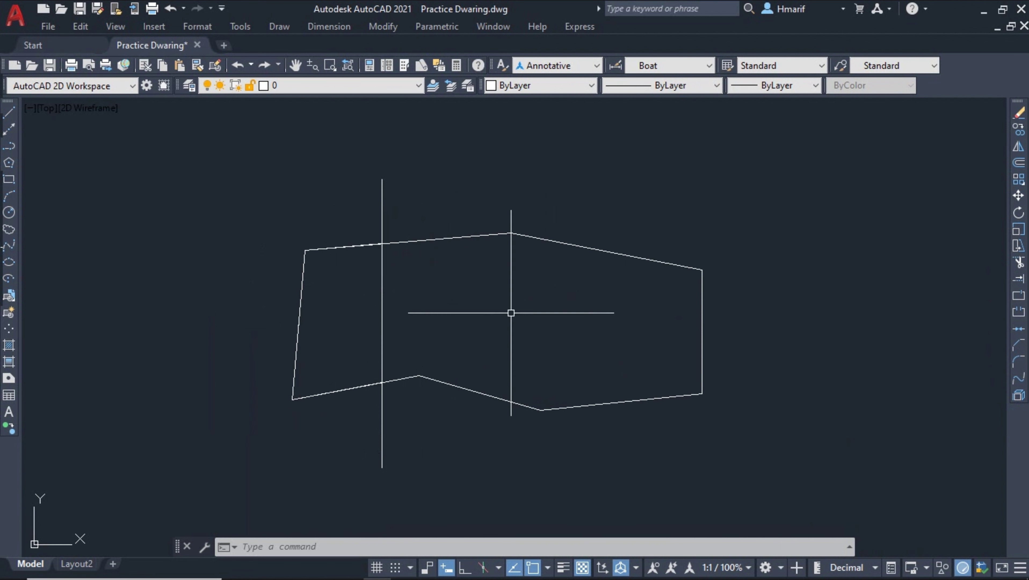
Step: Create a boundary polyline around the plot's remaining right part with BO
text(bo)
key(Return)
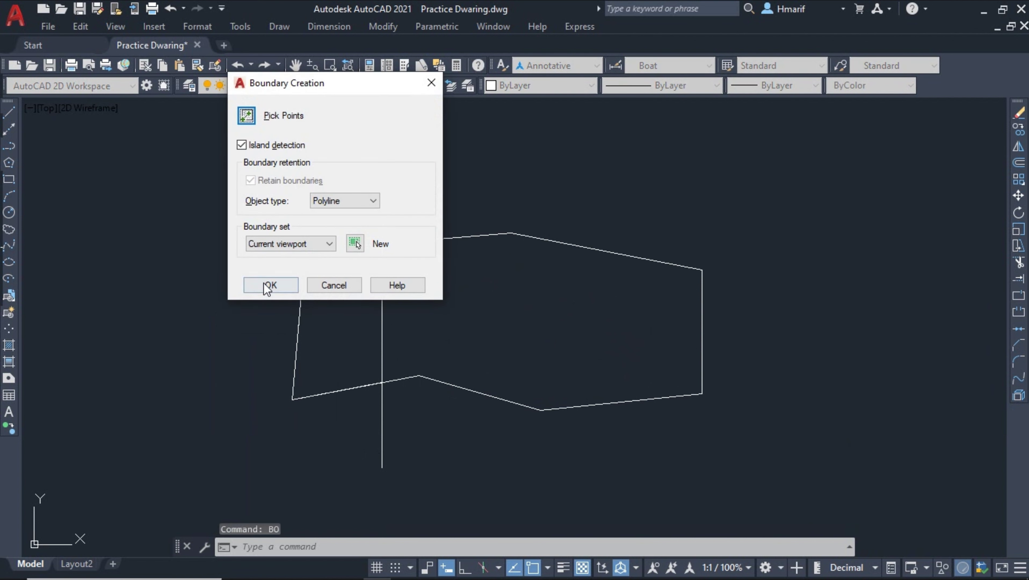
click(268, 285)
click(514, 339)
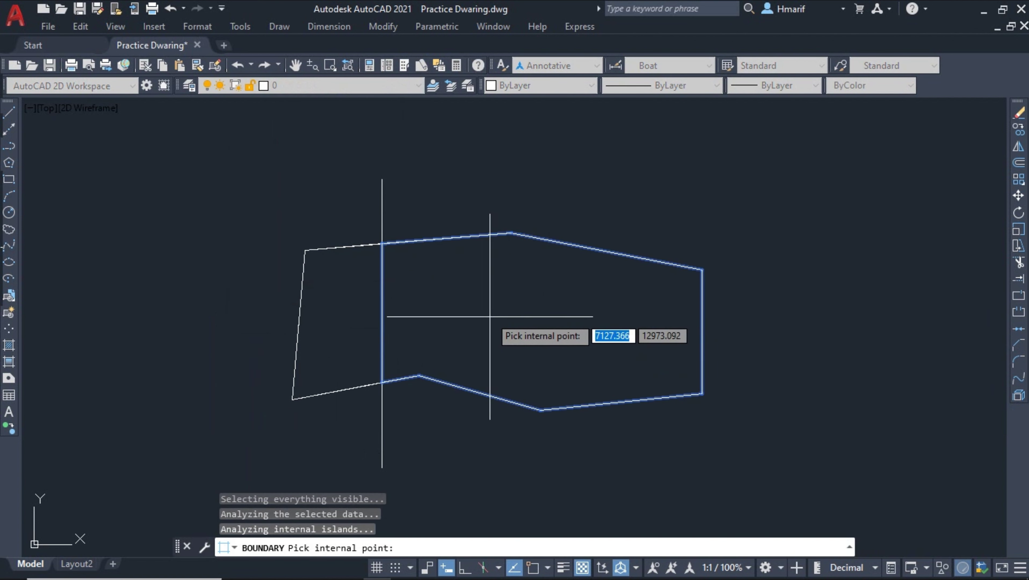
key(Return)
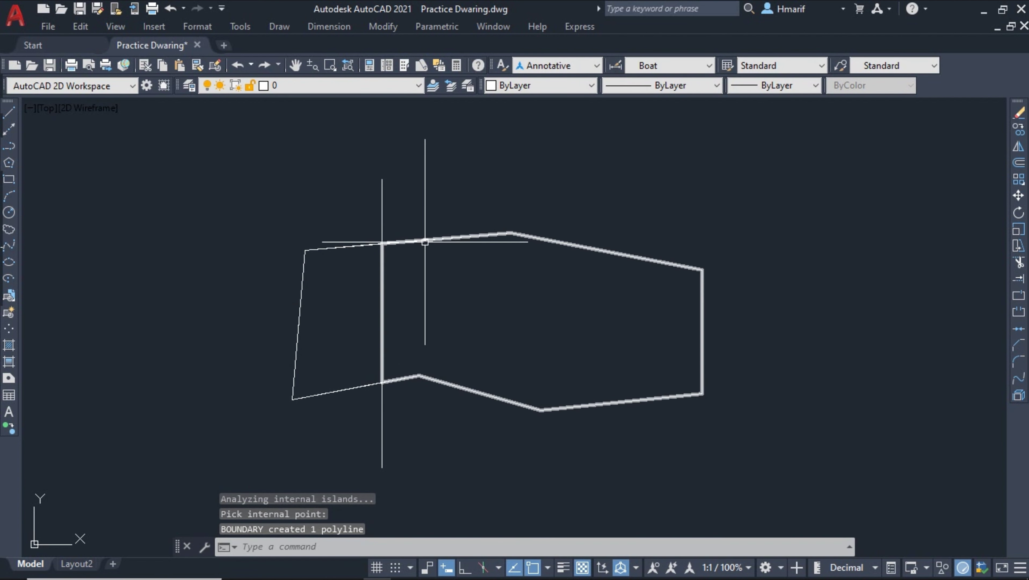
Step: Move the vertical dividing line further right and relaunch the CD division routine
click(408, 203)
click(344, 213)
text(m)
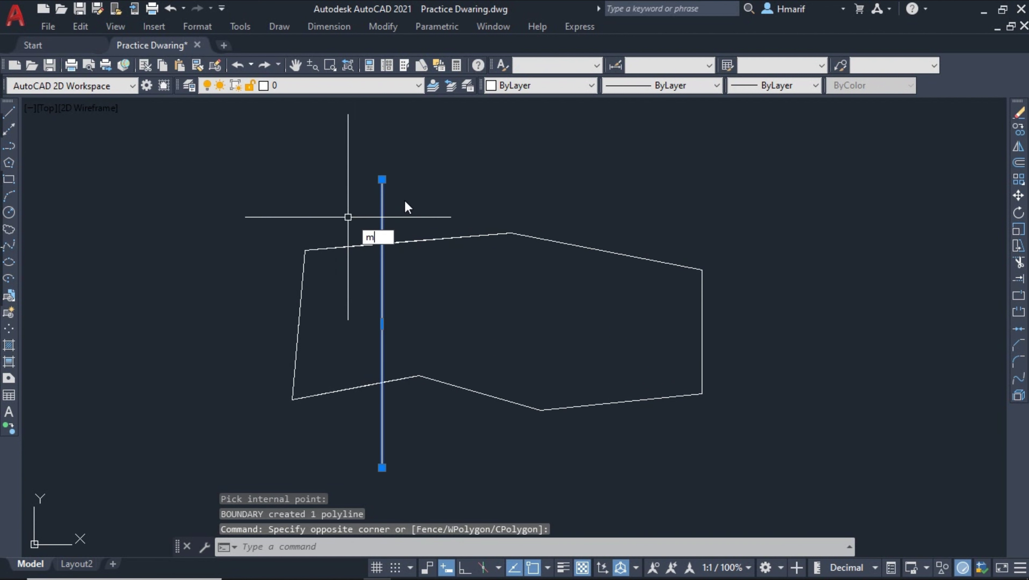
key(Return)
click(430, 191)
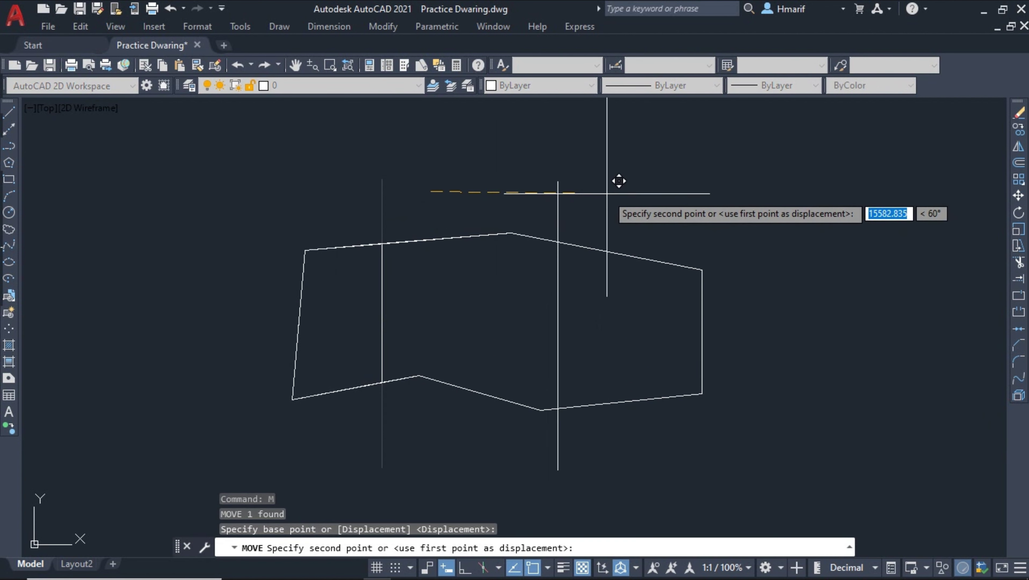
click(607, 193)
text(cd)
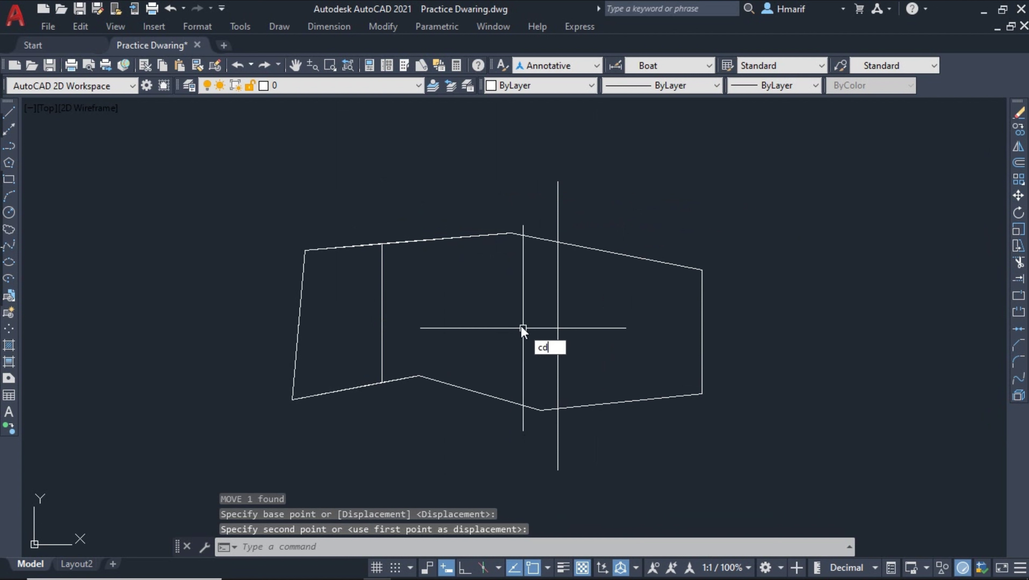
key(Return)
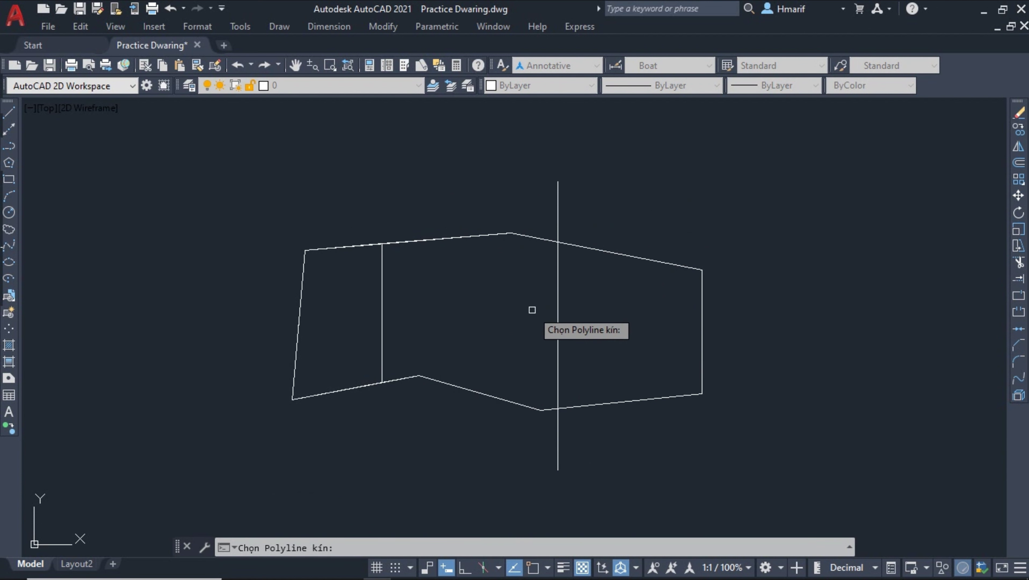
Step: Divide the right part's outline by the vertical line, left side, area 270800.798, parallel shift
click(537, 237)
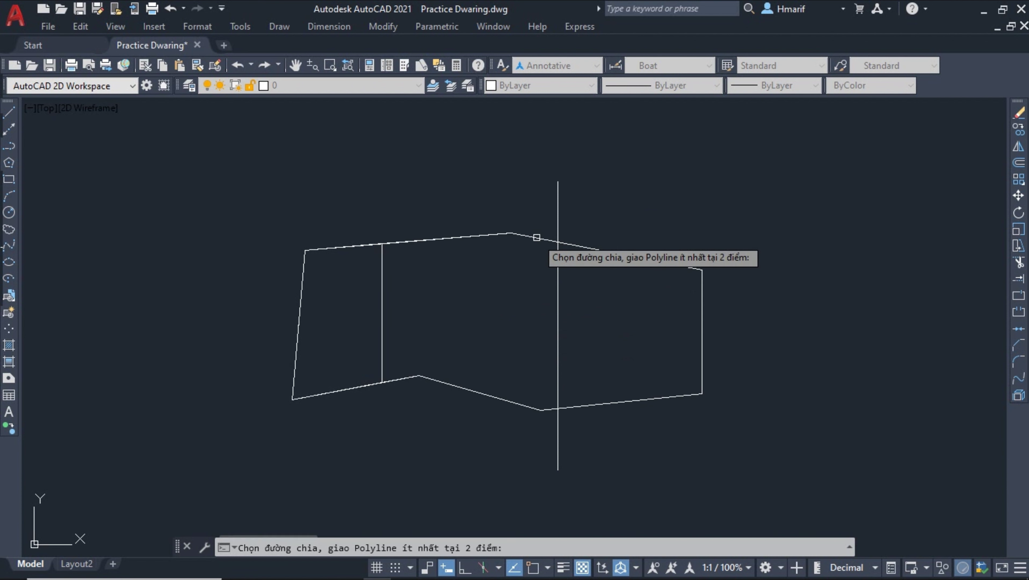
click(560, 291)
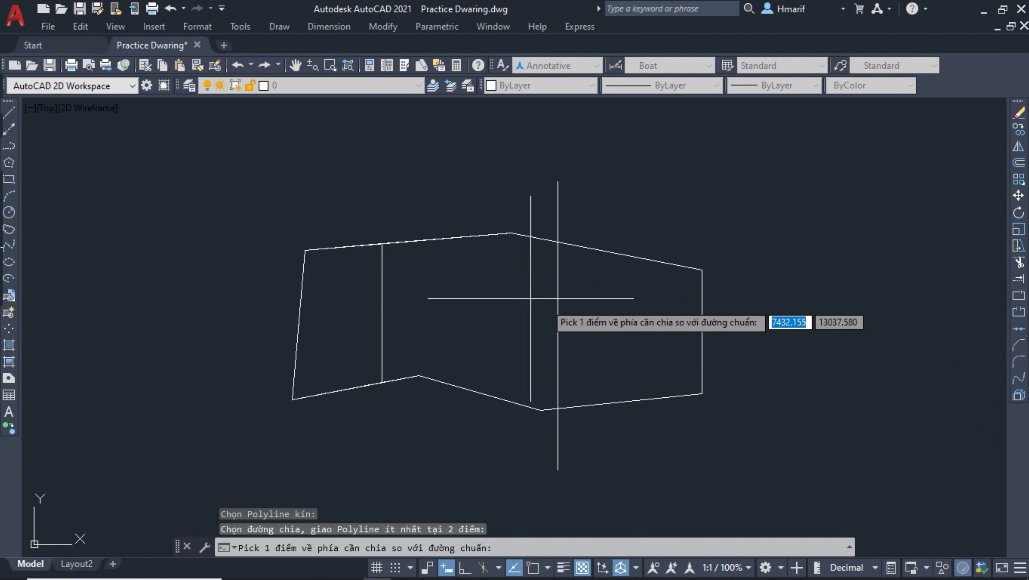
click(478, 296)
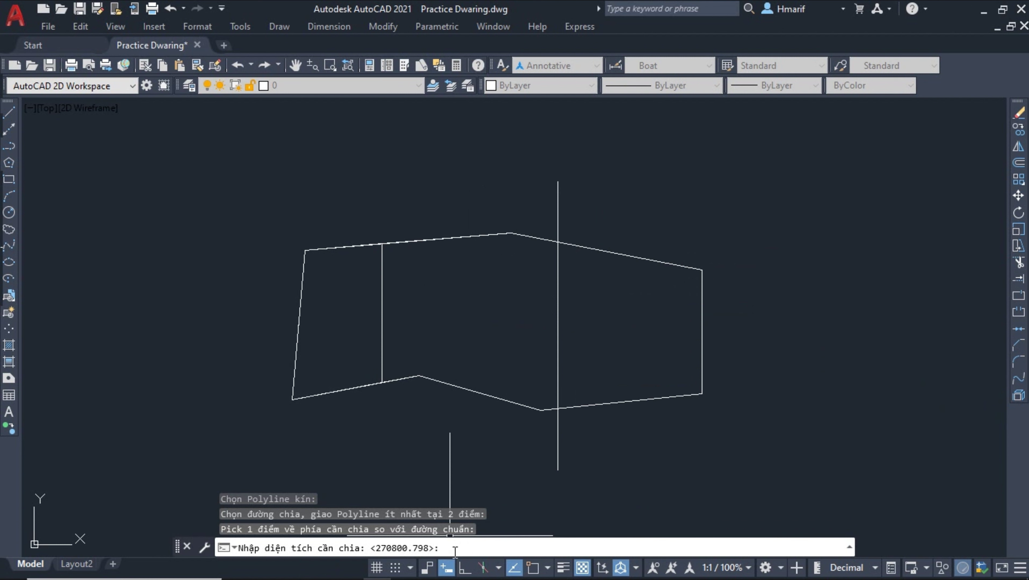
key(Return)
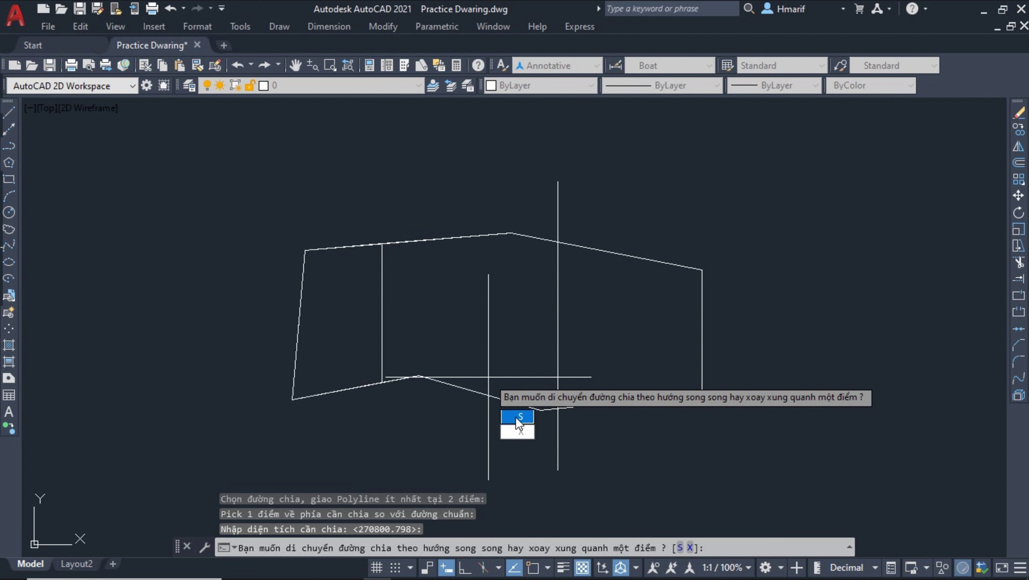
click(516, 417)
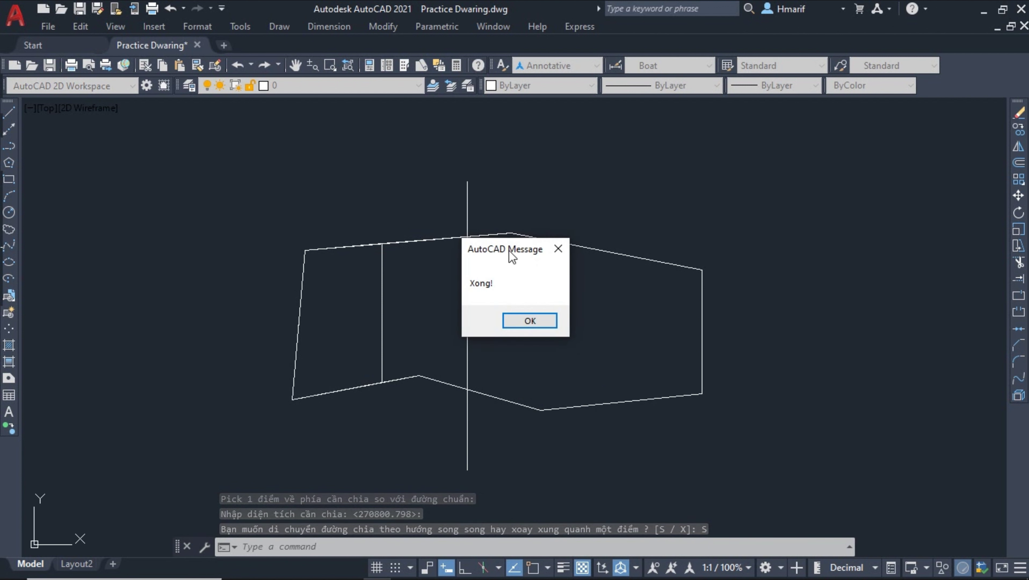
drag(509, 251, 527, 264)
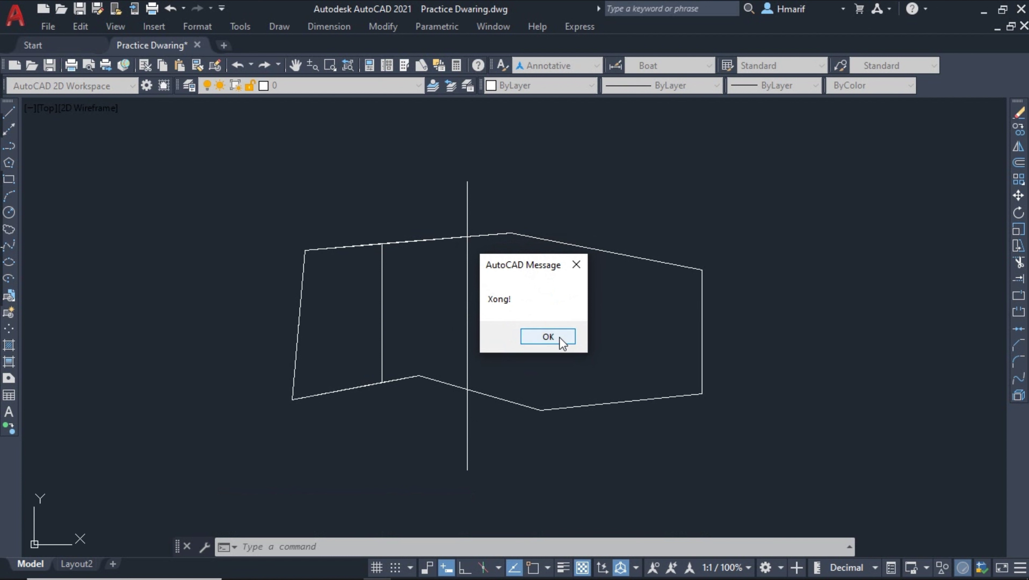
Step: Trace closed boundary polylines around the remaining right region with BOUNDARY
click(553, 333)
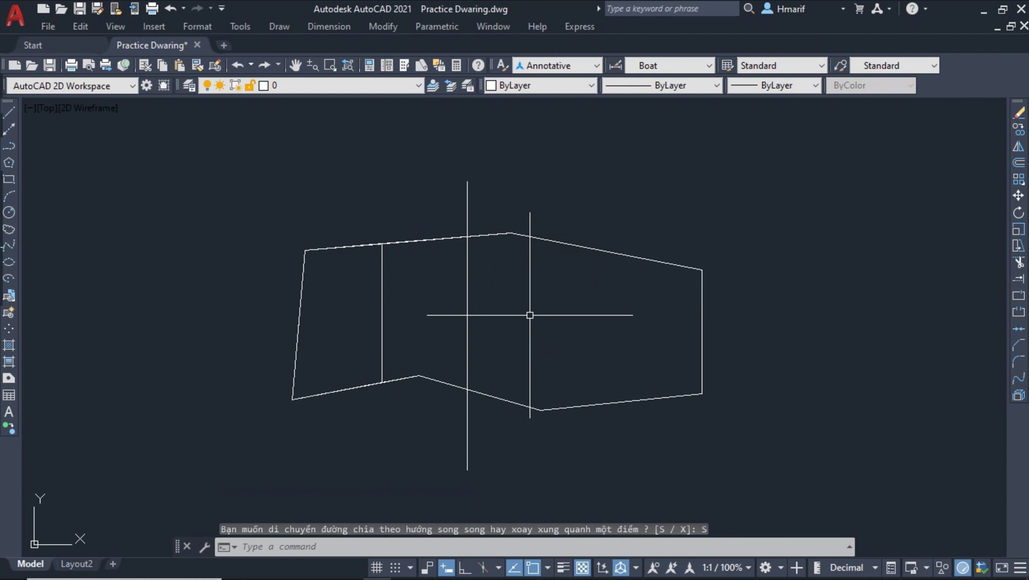
text(bo)
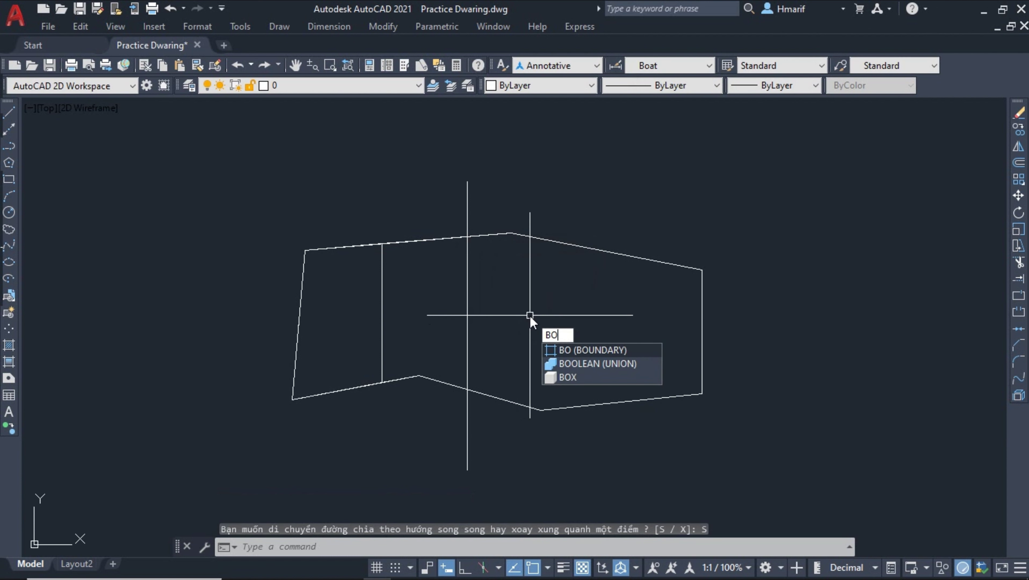
key(Return)
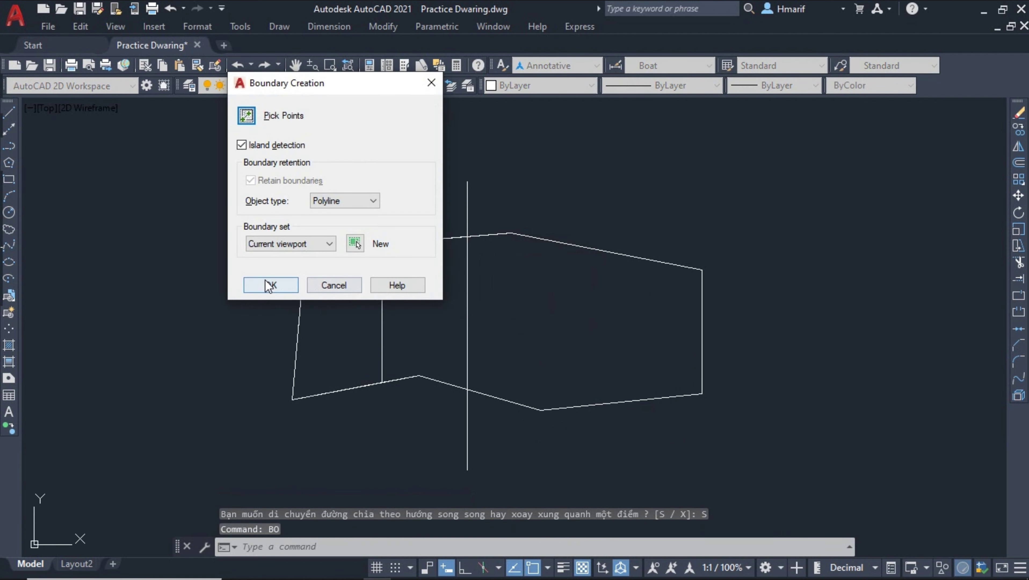
click(269, 285)
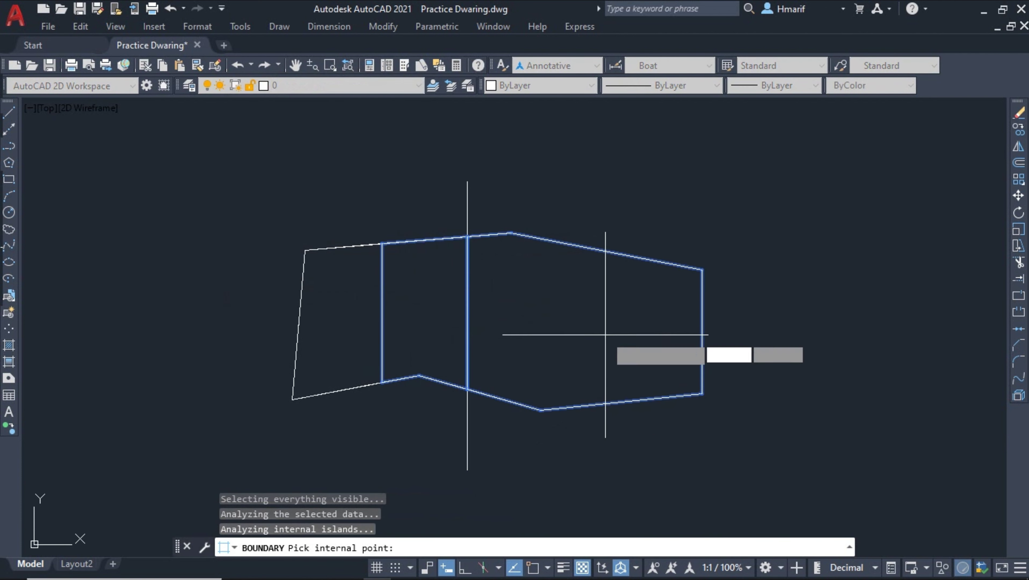
click(602, 349)
key(Return)
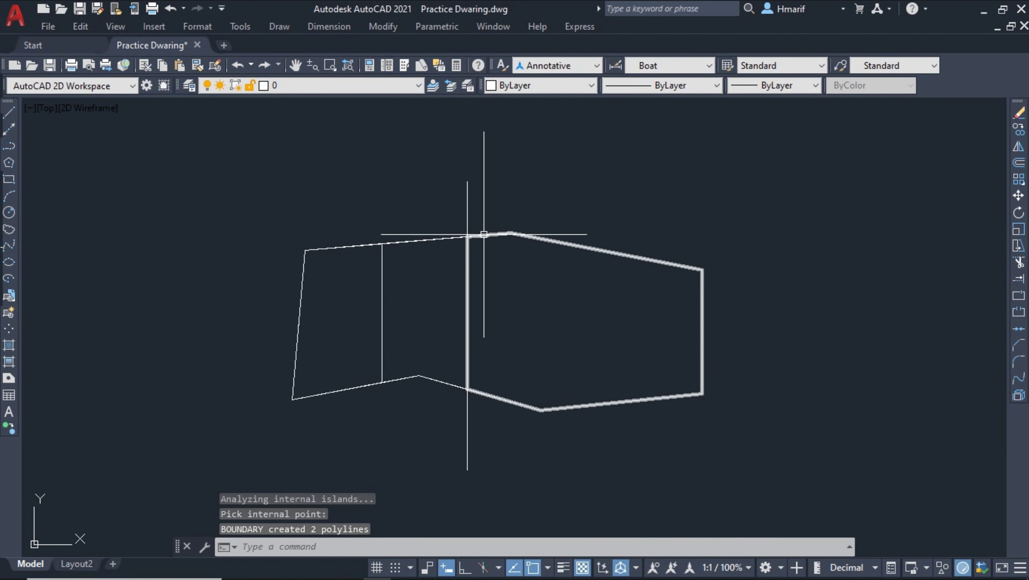
Step: Move the long vertical guide line further right across the plot
click(481, 189)
click(439, 214)
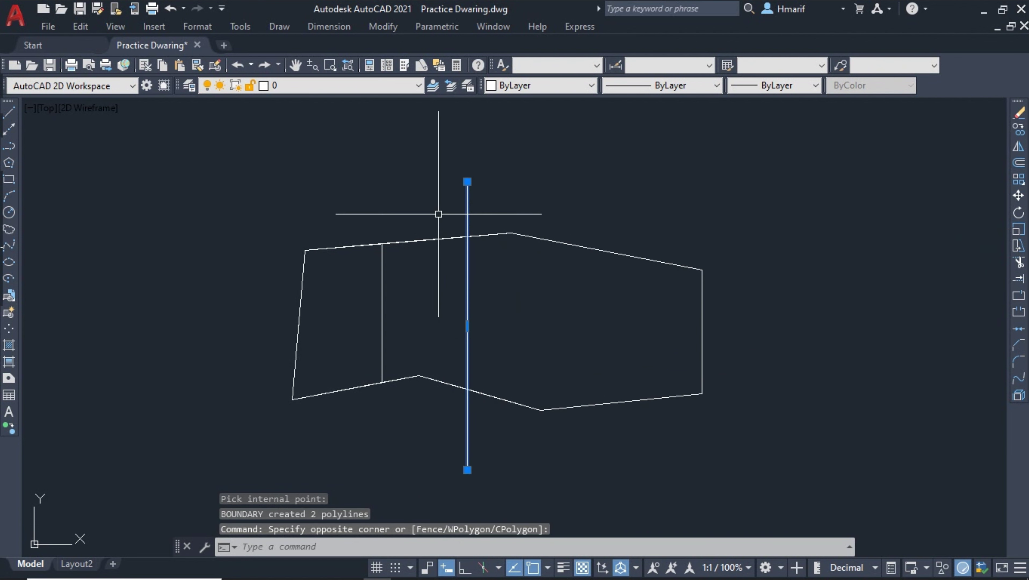
text(m)
key(Return)
click(480, 282)
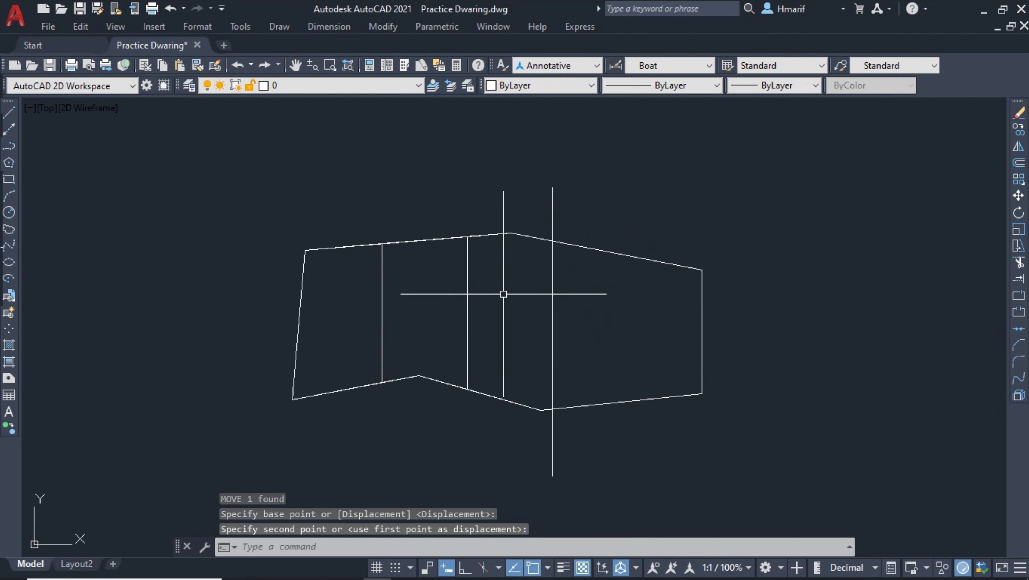
middle_drag(504, 294, 420, 280)
click(451, 303)
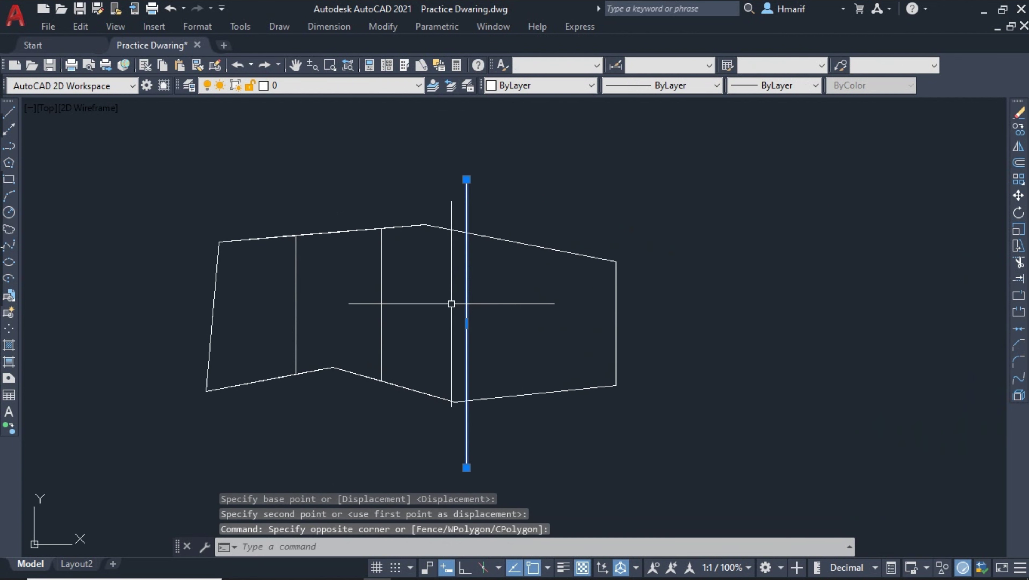
text(m)
key(Return)
click(529, 294)
click(563, 329)
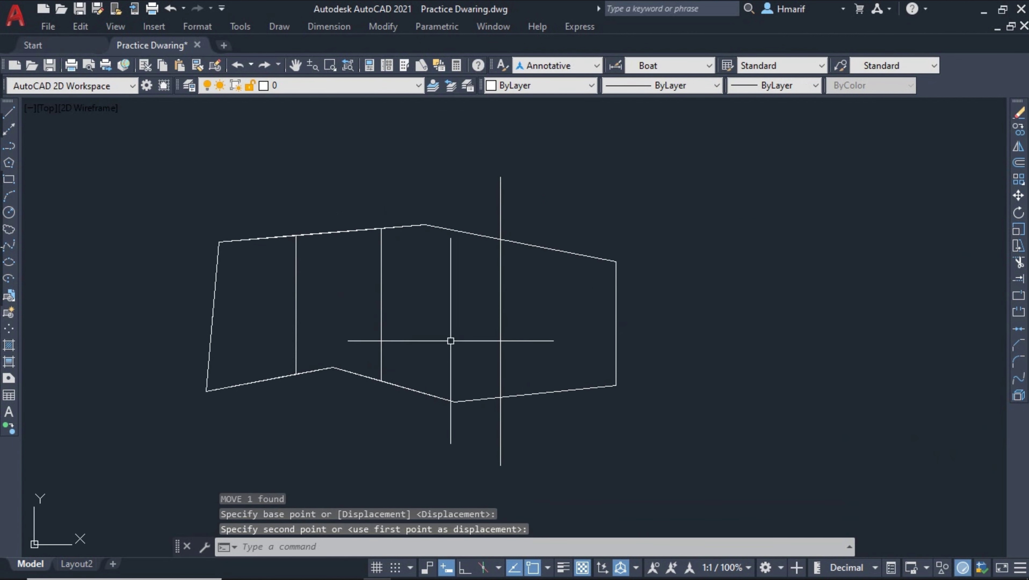
text(d)
key(Return)
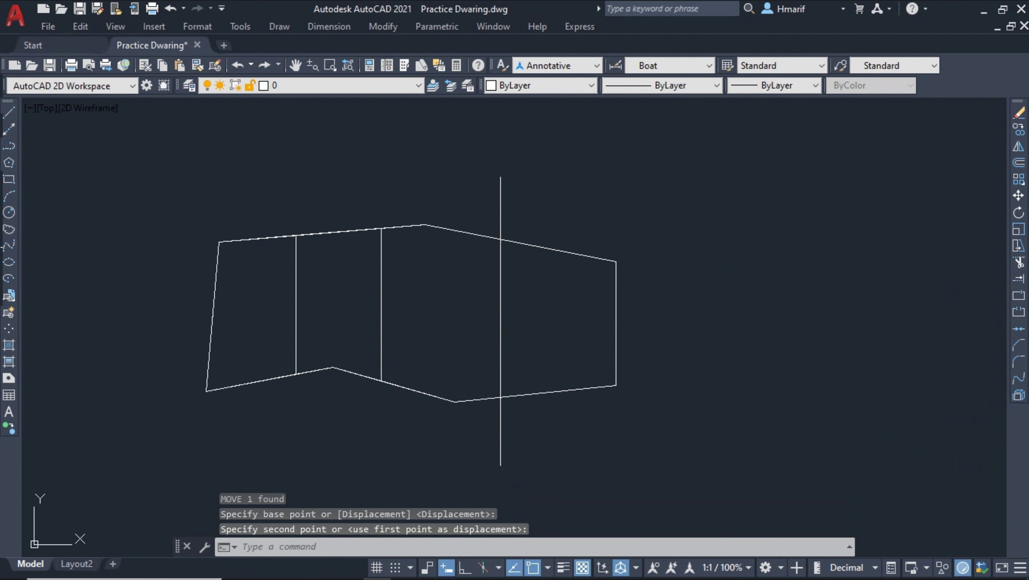
Step: Cut off the next 270800.798 part by parallel-shifting the vertical guide line
click(545, 247)
text(CD)
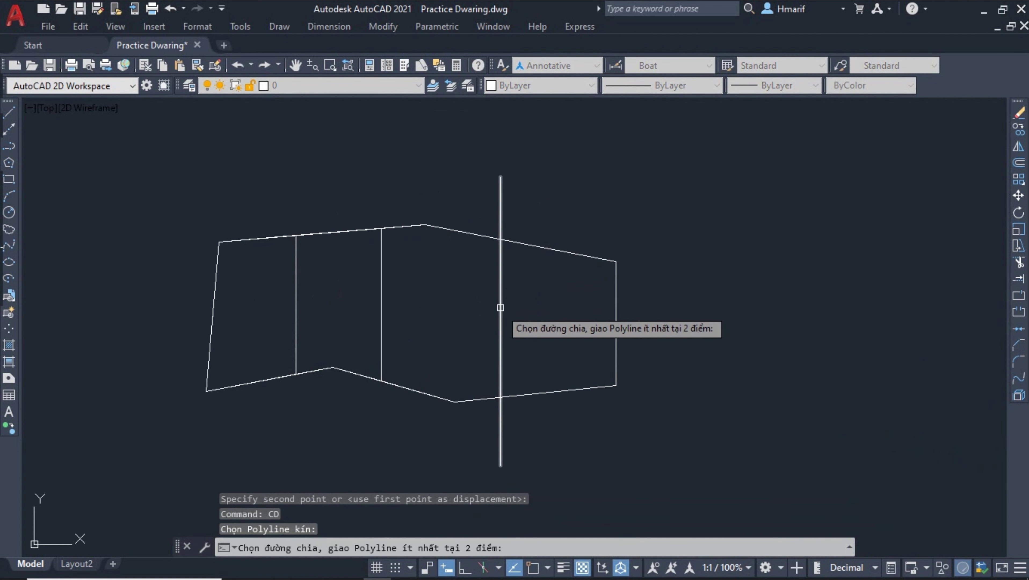
click(500, 269)
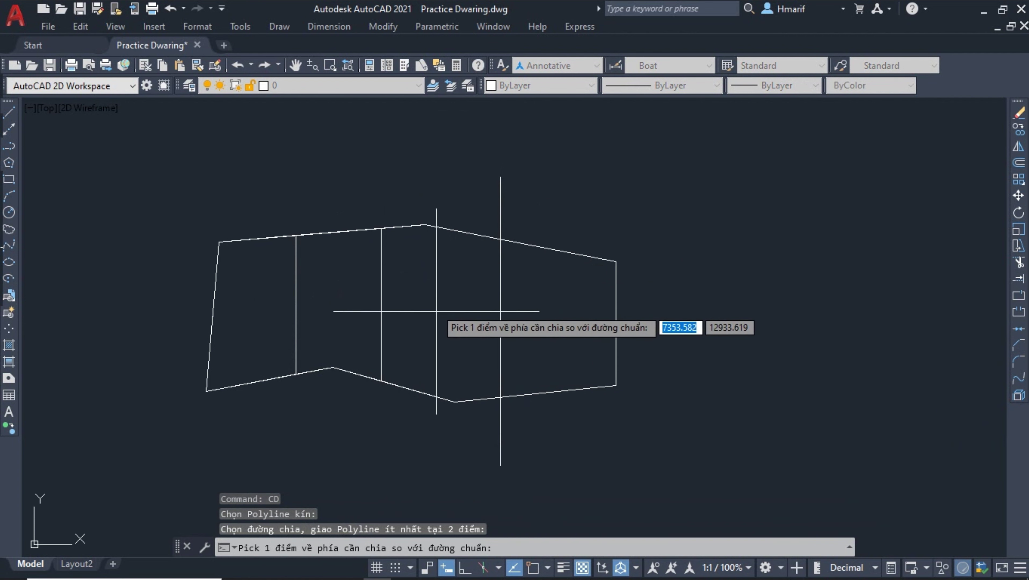
click(406, 300)
text(270800.798)
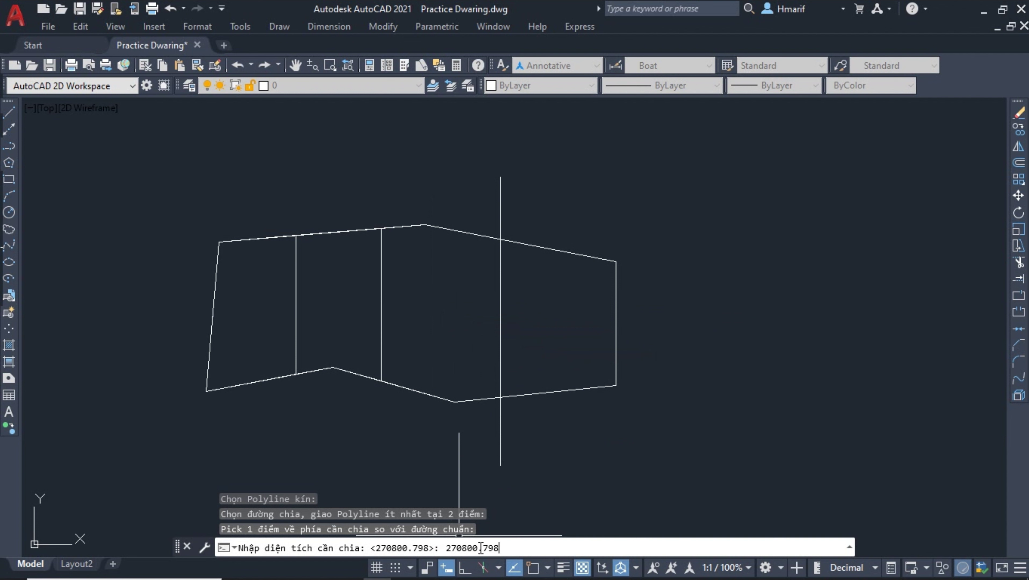
key(Return)
text(S)
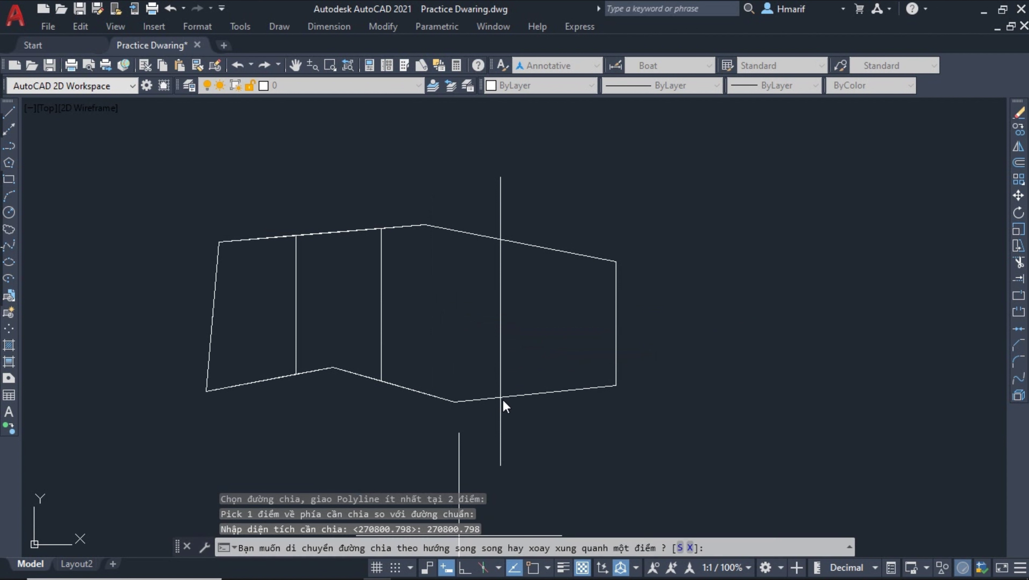
key(Return)
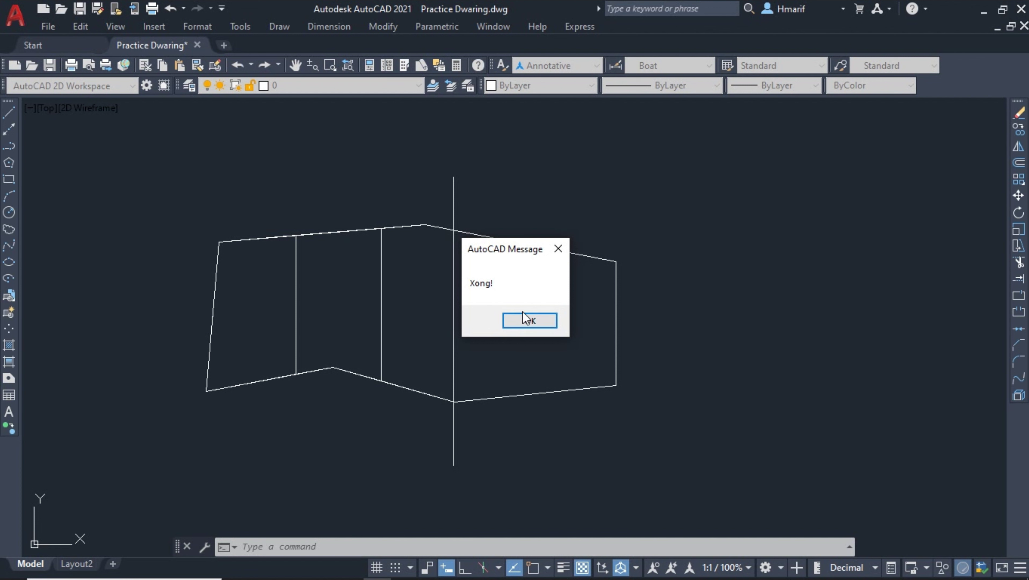
click(530, 321)
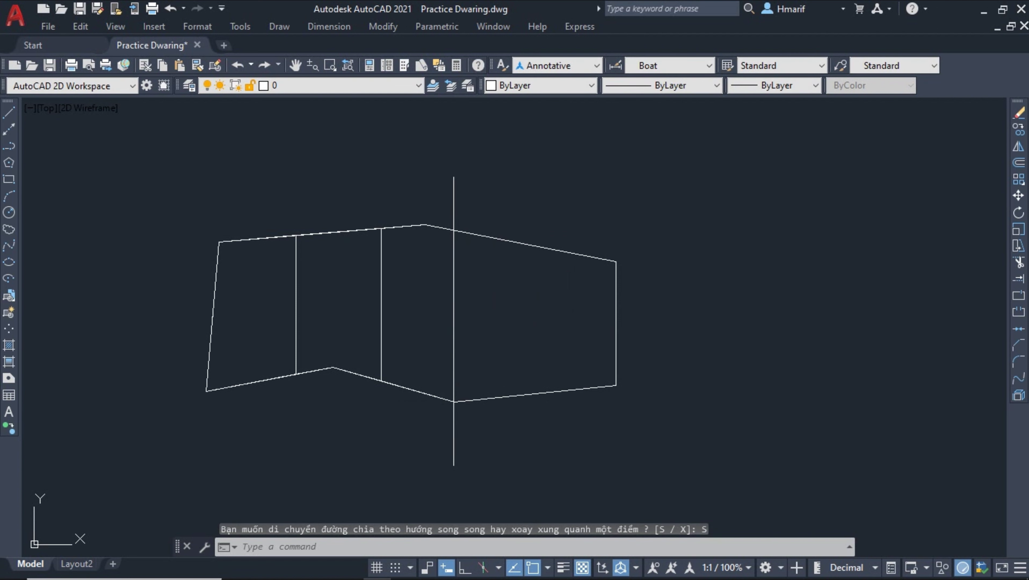
Step: Trace boundary polylines around the two remaining regions with BO
text(BO)
key(Return)
click(271, 285)
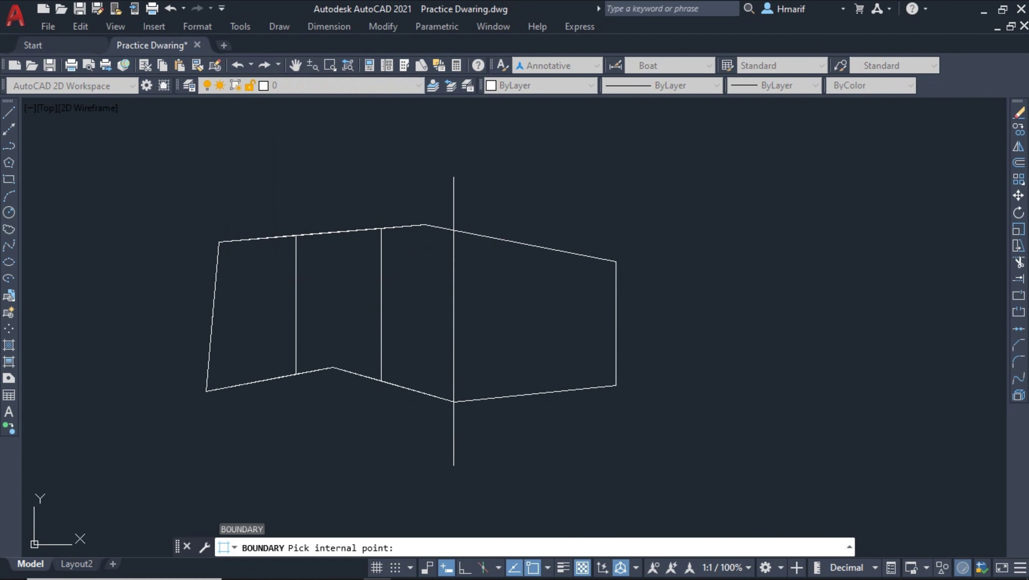
click(410, 325)
click(540, 321)
key(Return)
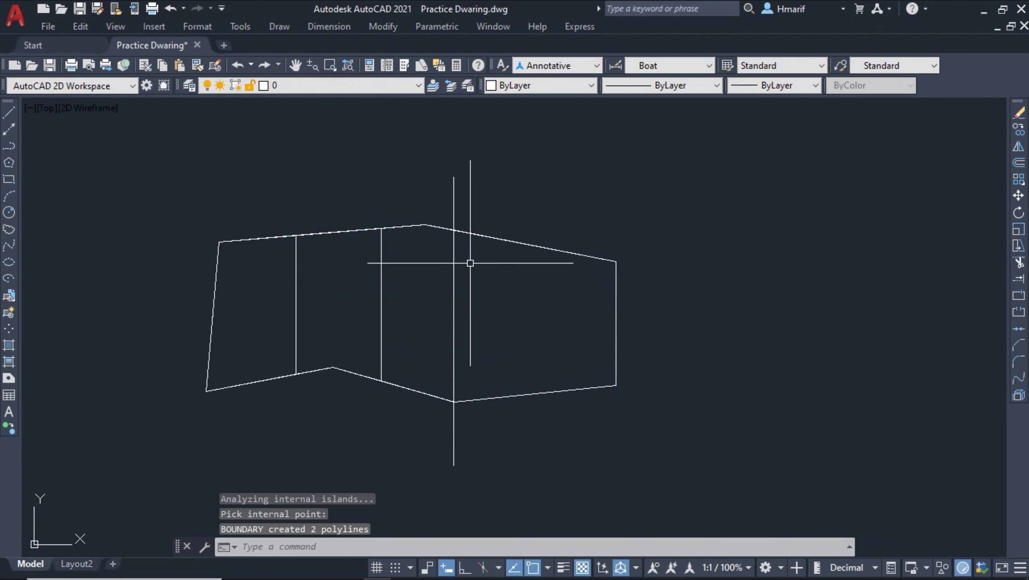
Step: Erase the long vertical guide line, leaving four parts
drag(479, 178, 422, 187)
key(Delete)
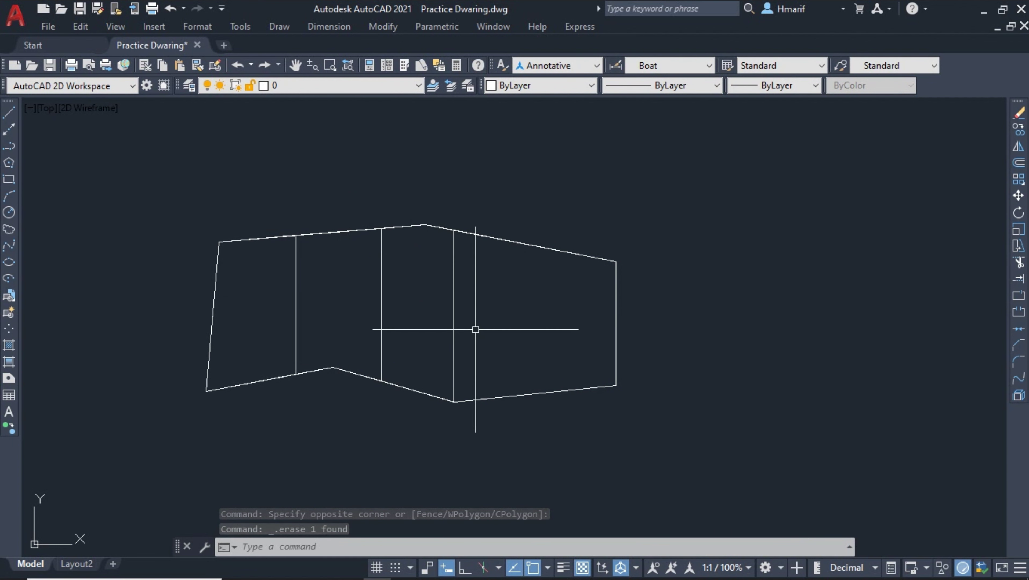
middle_drag(505, 324, 425, 317)
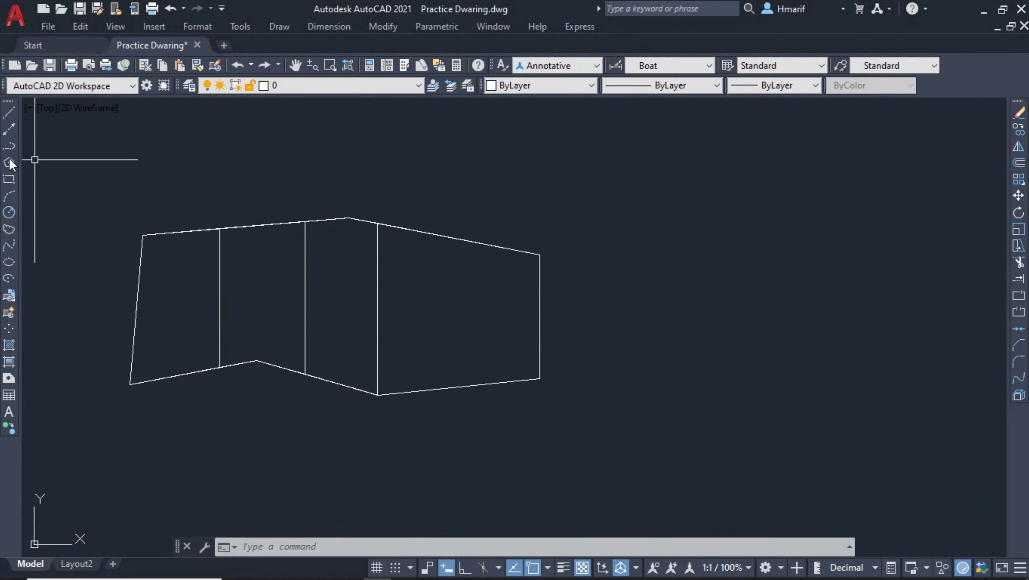
Step: Draw an Ortho horizontal polyline across the last part, extending past its right edge
click(9, 147)
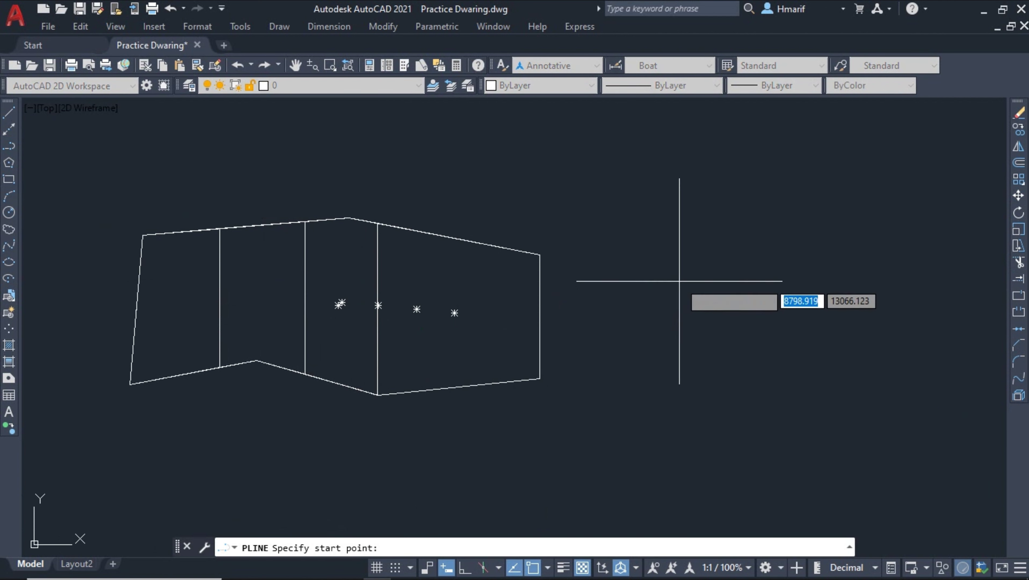
click(684, 270)
key(F8)
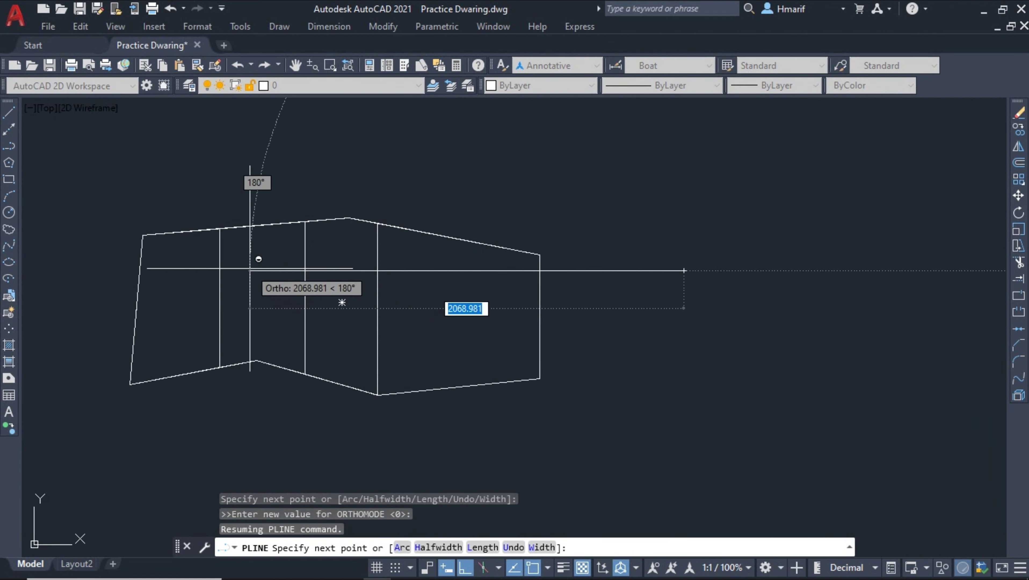
click(252, 271)
key(Return)
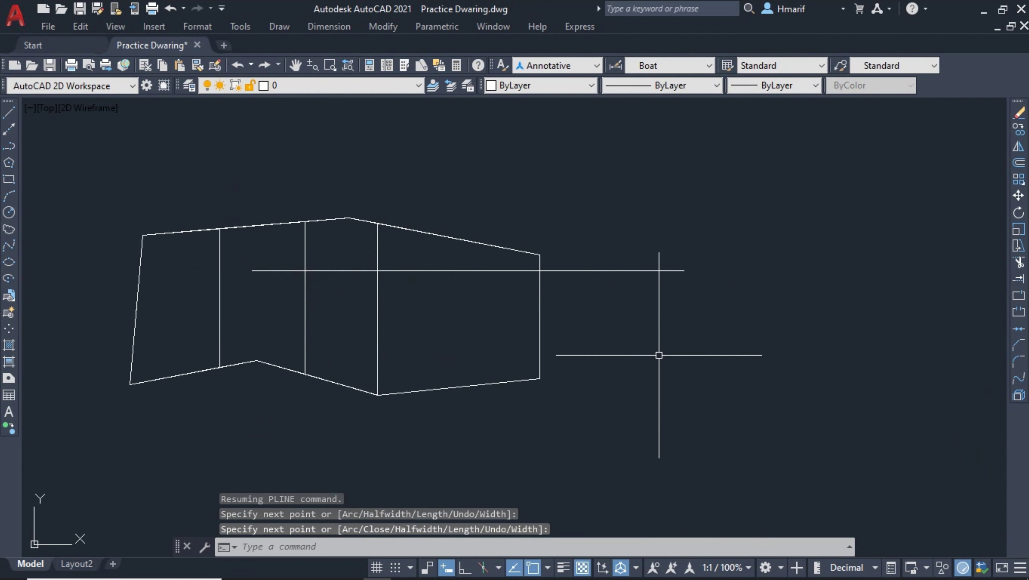
middle_drag(540, 344, 572, 351)
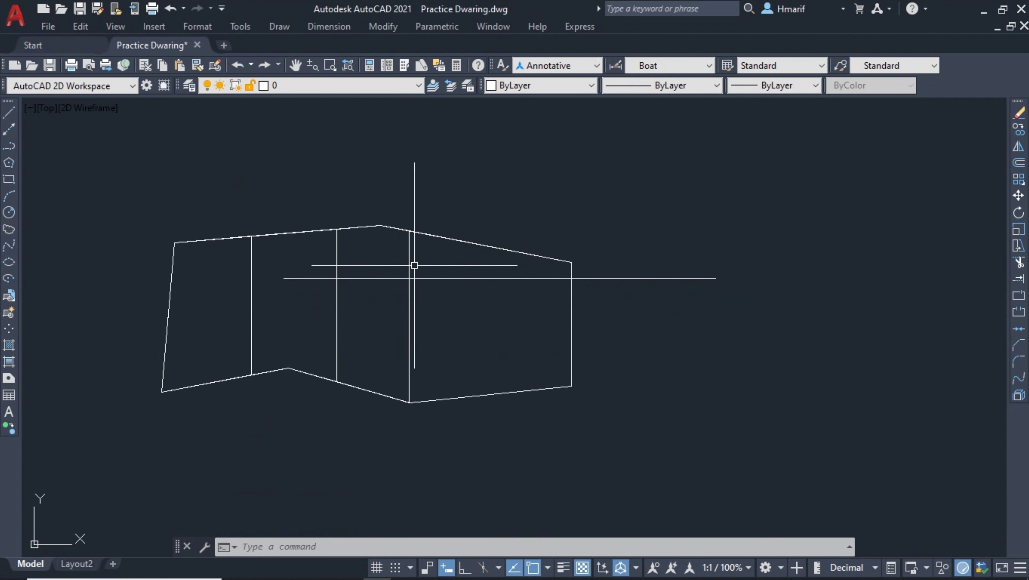
middle_drag(487, 280, 570, 287)
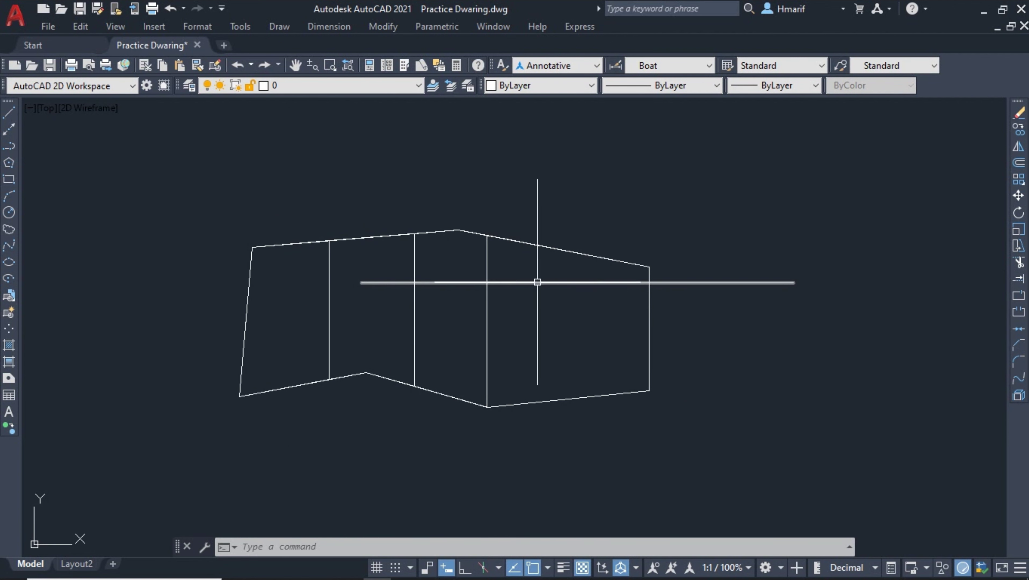
Step: Divide the plot with the horizontal line, cutting off 270800.798 by parallel shift
text(cd)
key(Return)
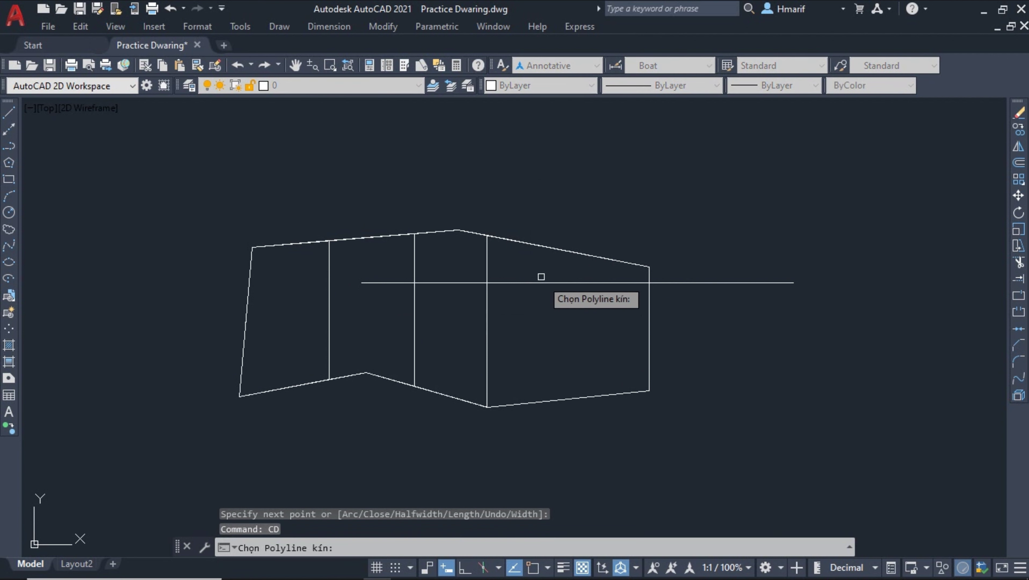
click(552, 246)
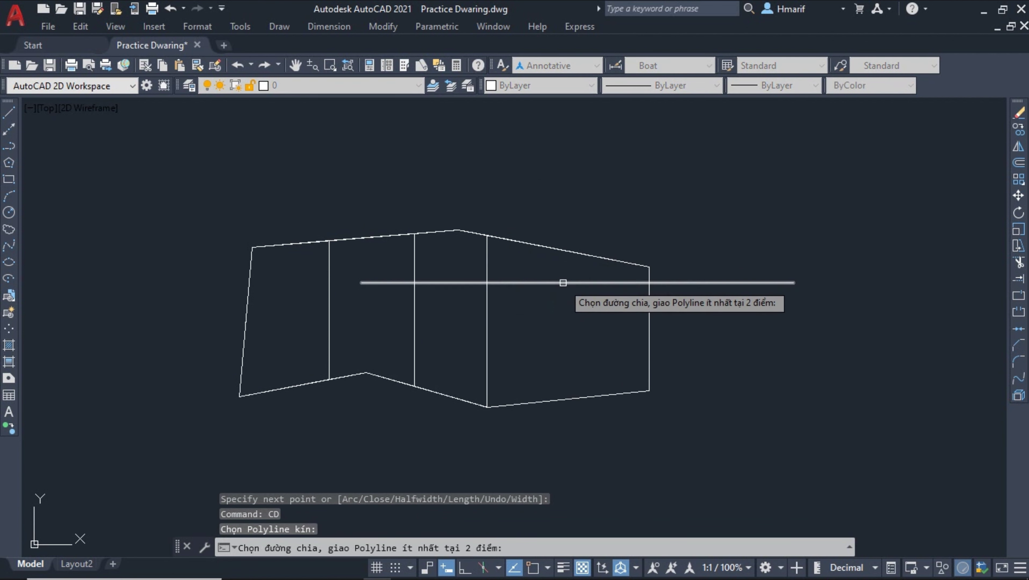
click(634, 283)
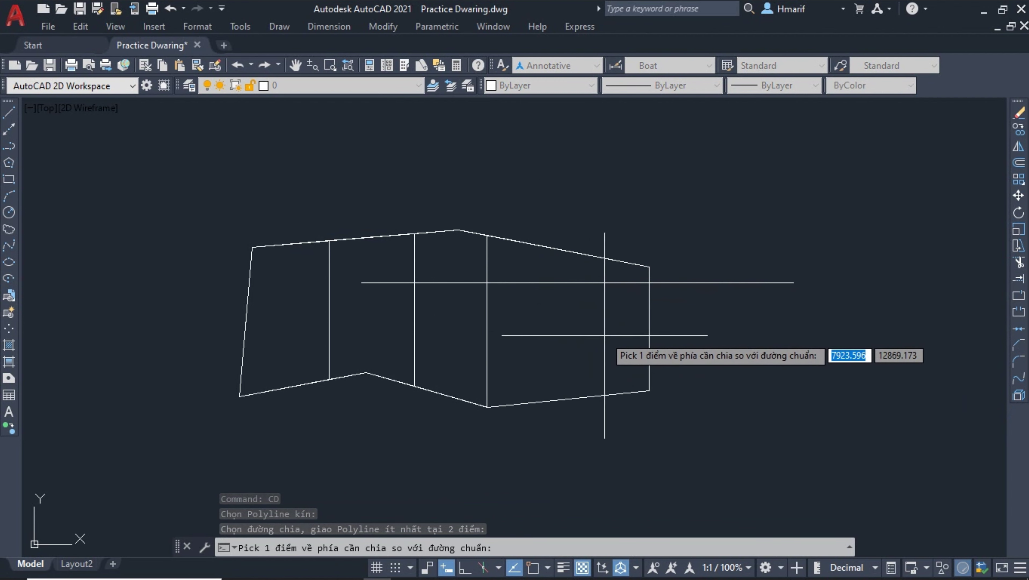
click(605, 335)
text(270800.798)
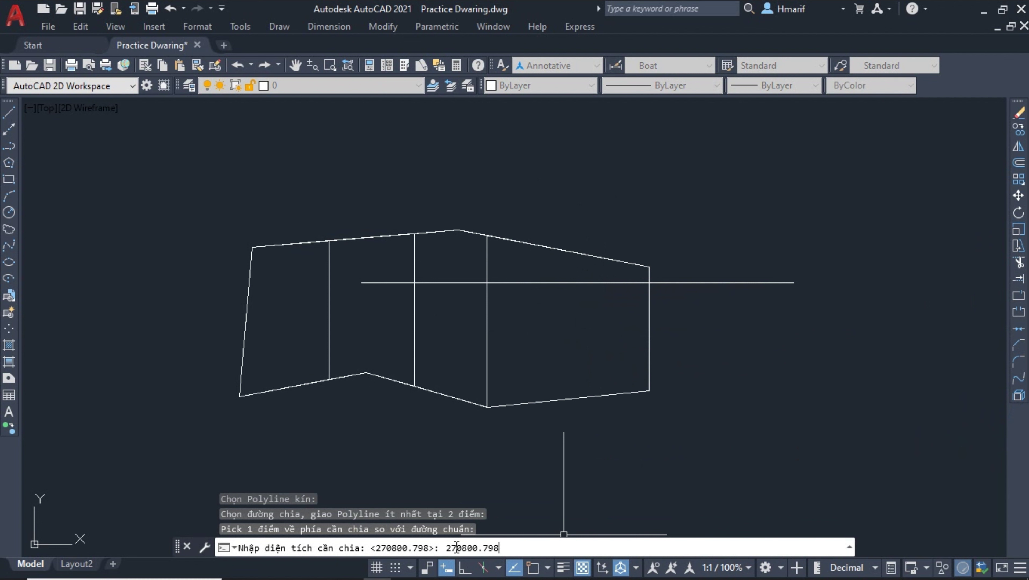
key(Return)
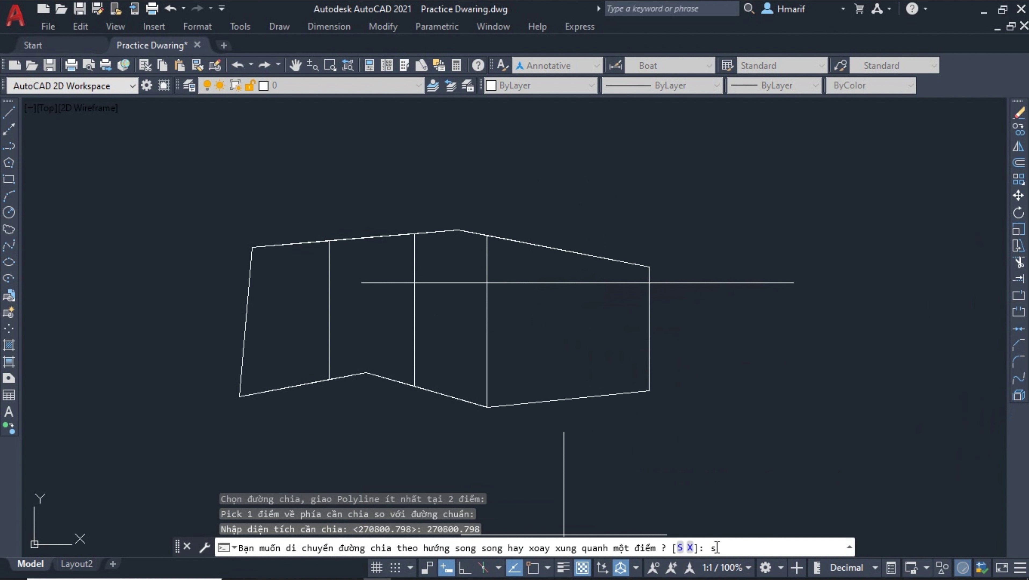
key(Return)
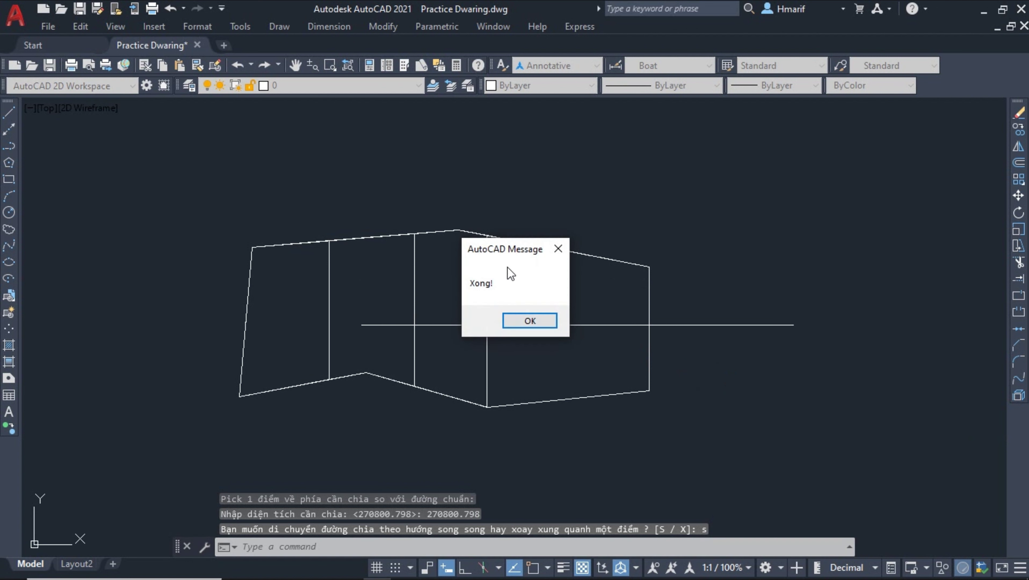
Step: Trace boundary polylines around the right and lower-right parts
click(534, 323)
text(B)
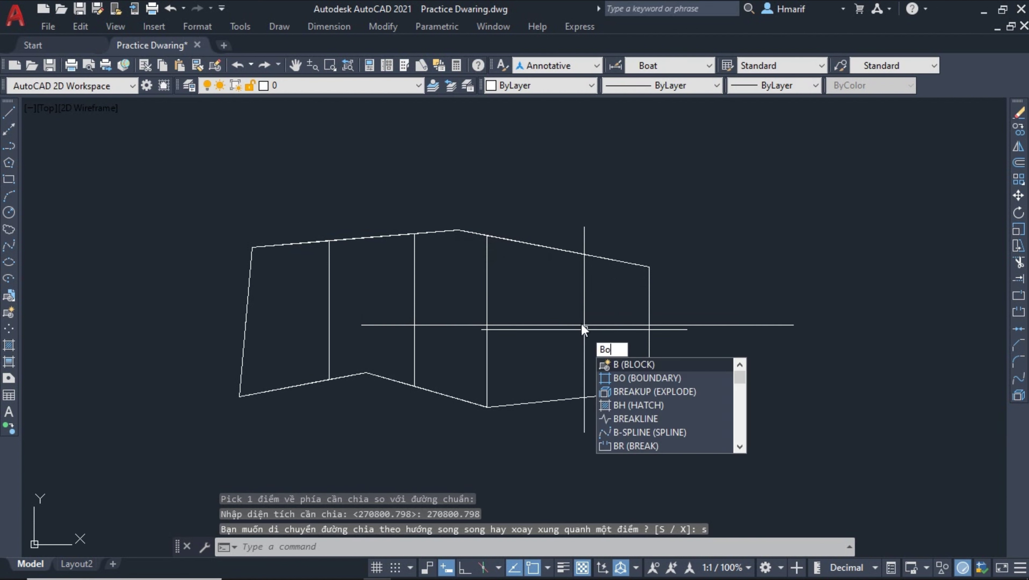
text(o)
key(Return)
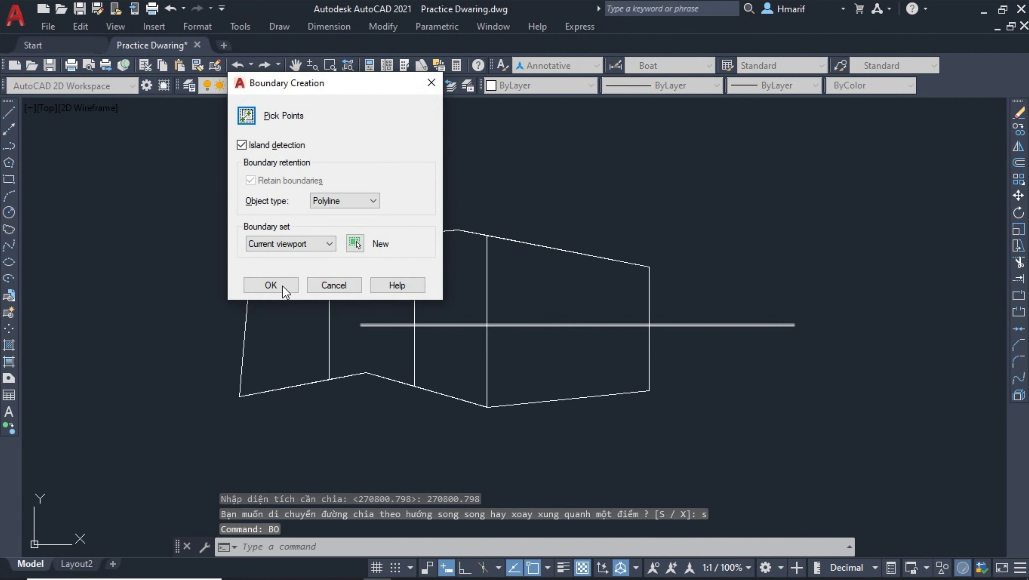
key(Return)
click(537, 294)
click(533, 359)
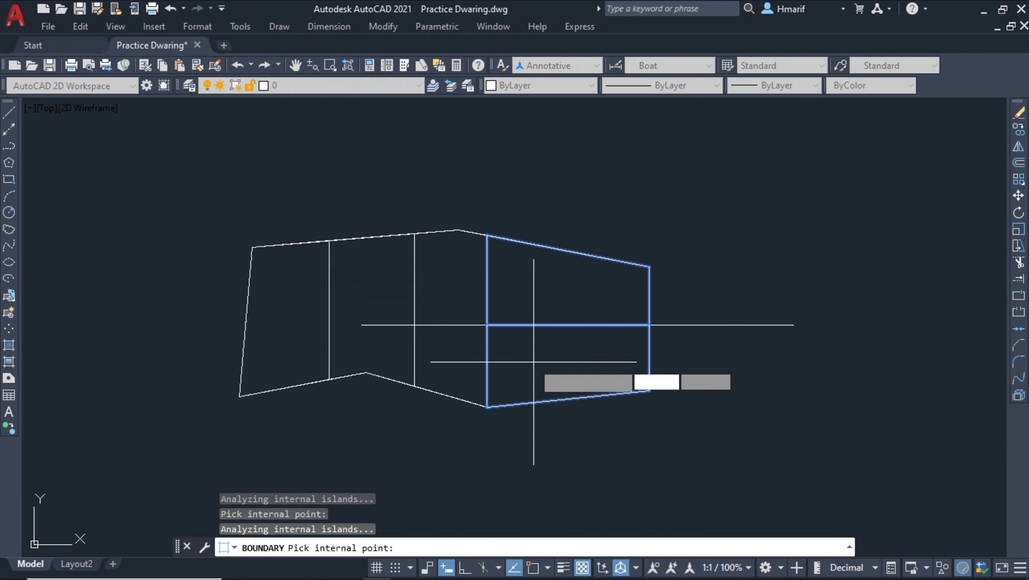
key(Return)
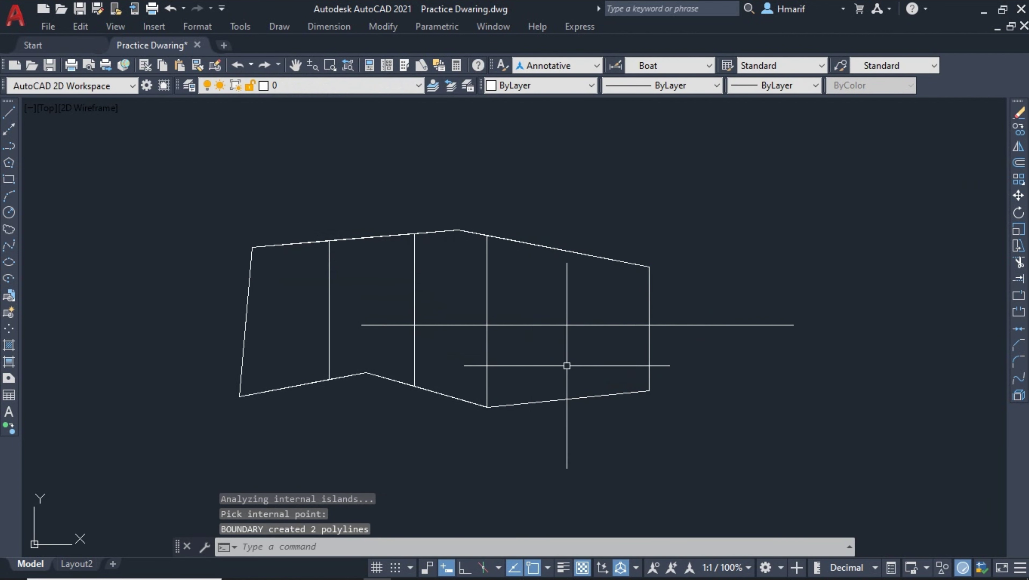
Step: Erase the long horizontal guide line and zoom in on the five-part plot
click(758, 317)
click(703, 405)
key(Delete)
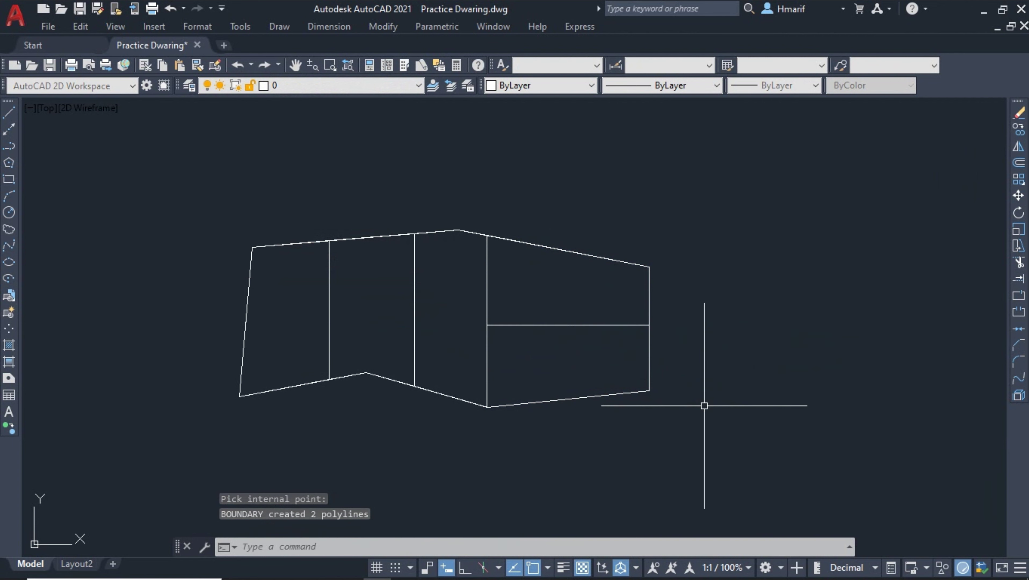
middle_drag(592, 343, 696, 343)
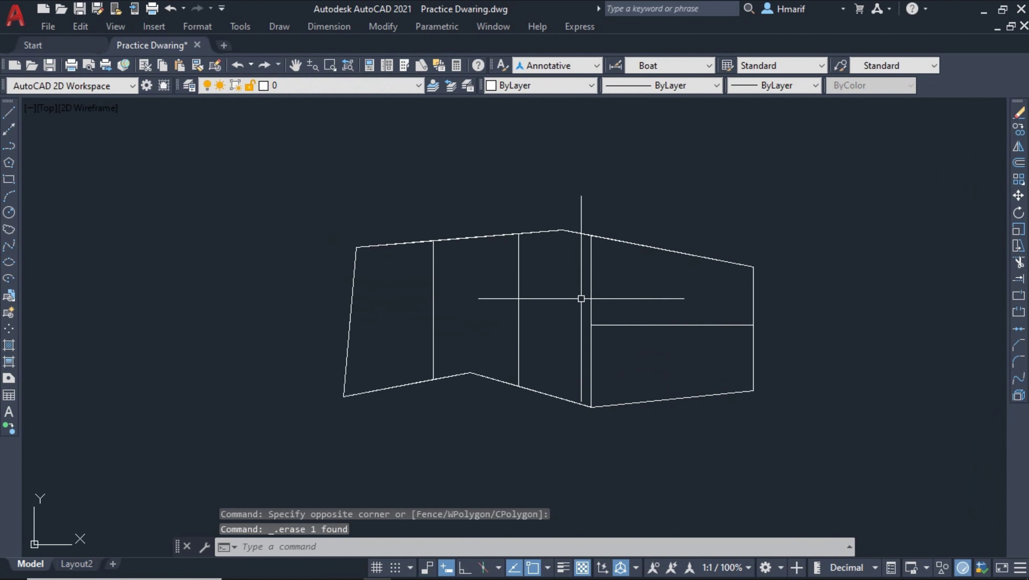
scroll(545, 292, up, 2)
scroll(519, 286, up, 1)
middle_drag(520, 285, 565, 261)
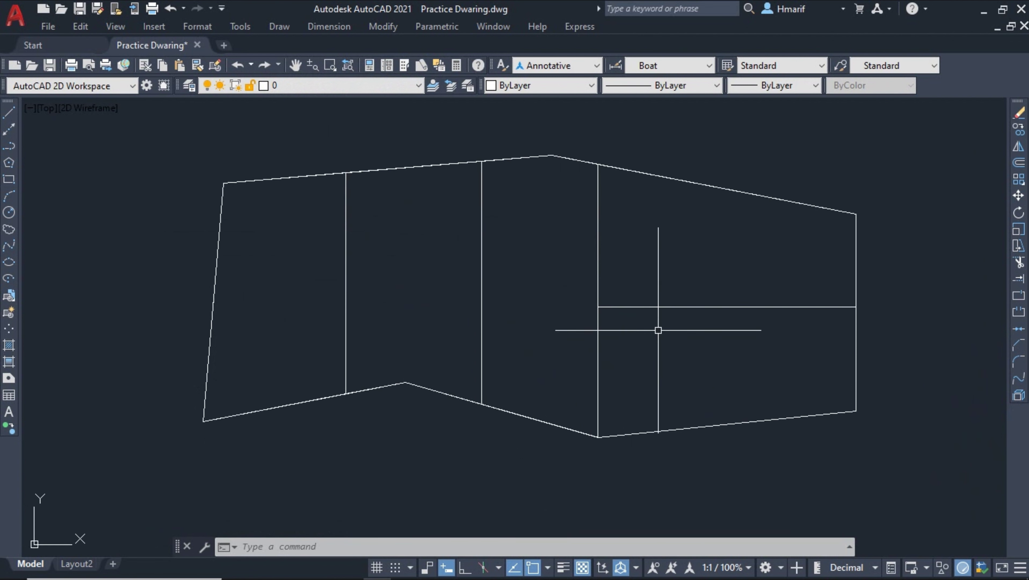
Step: List the areas of the upper-right and leftmost parts
middle_drag(626, 289, 610, 300)
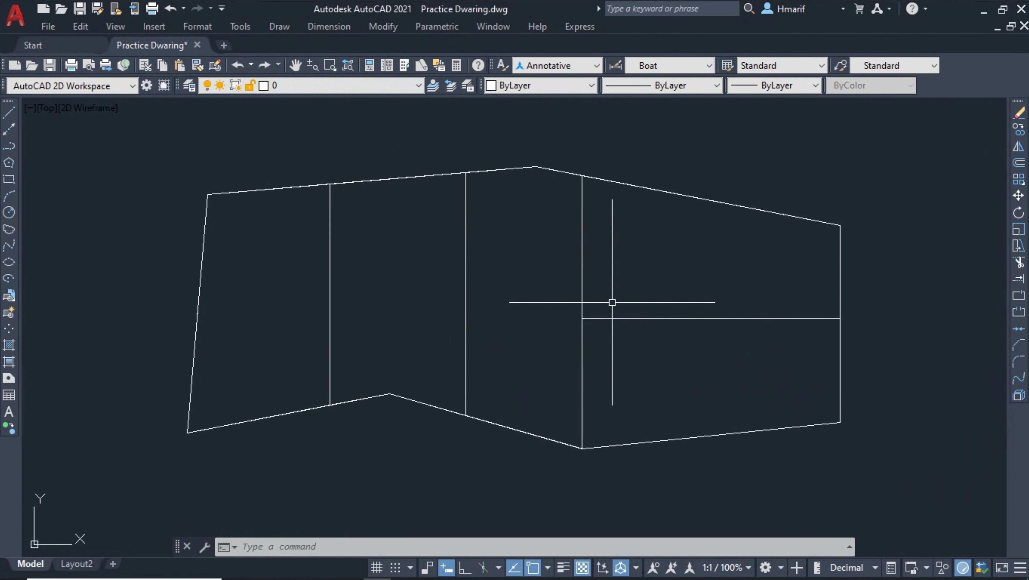
click(698, 198)
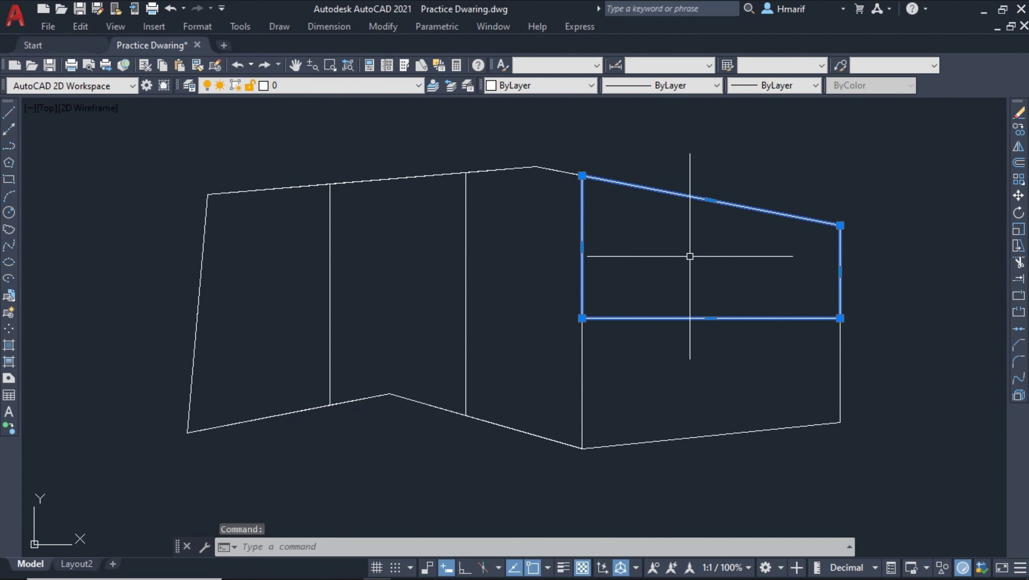
text(LI)
key(Return)
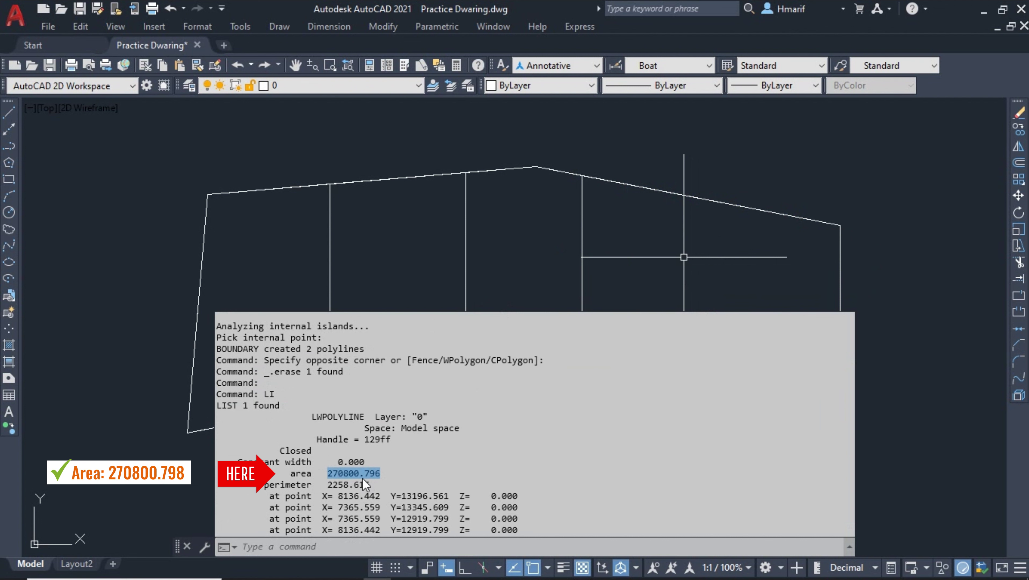
key(F2)
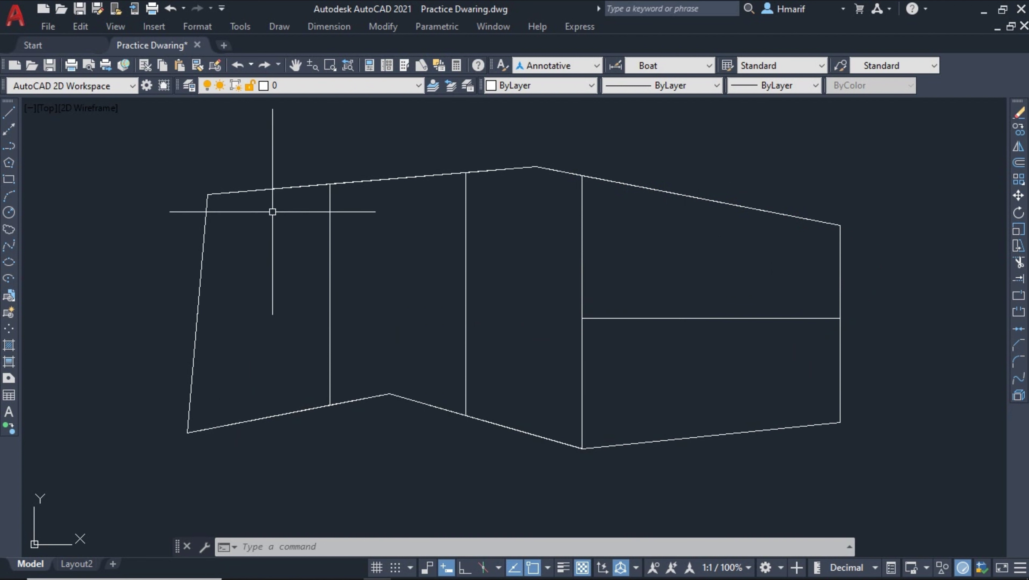
click(271, 189)
text(li)
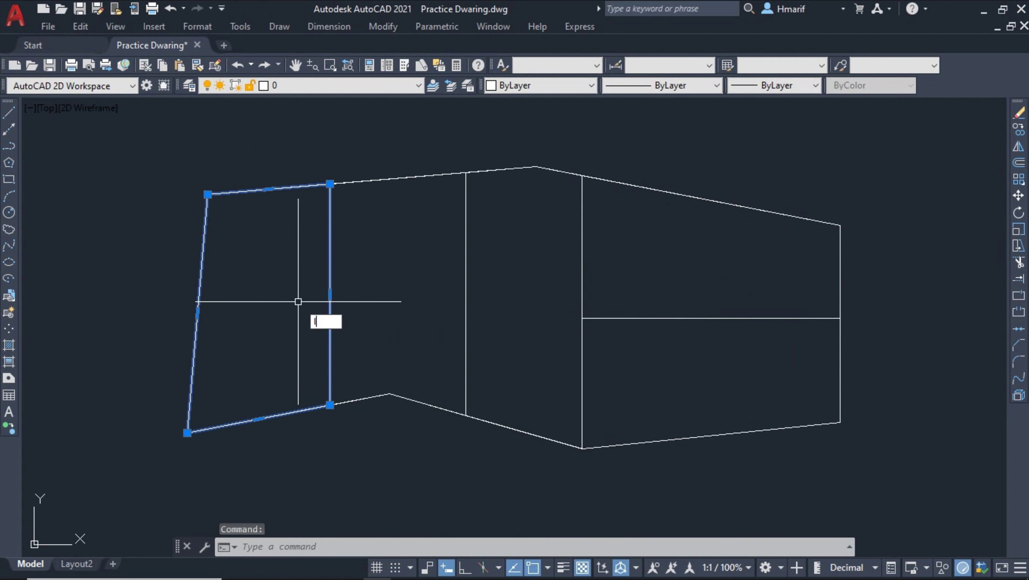
key(Return)
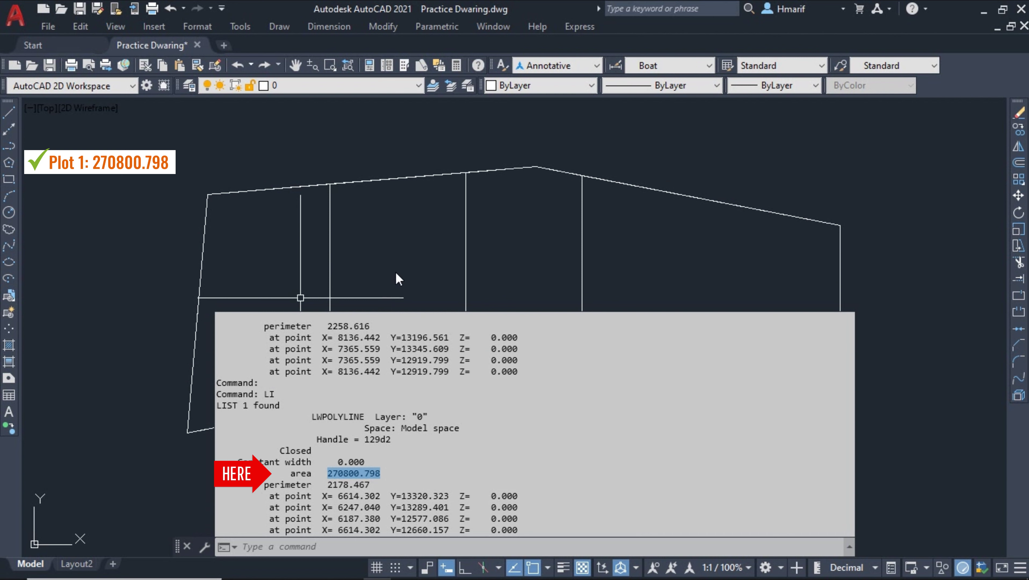
key(F2)
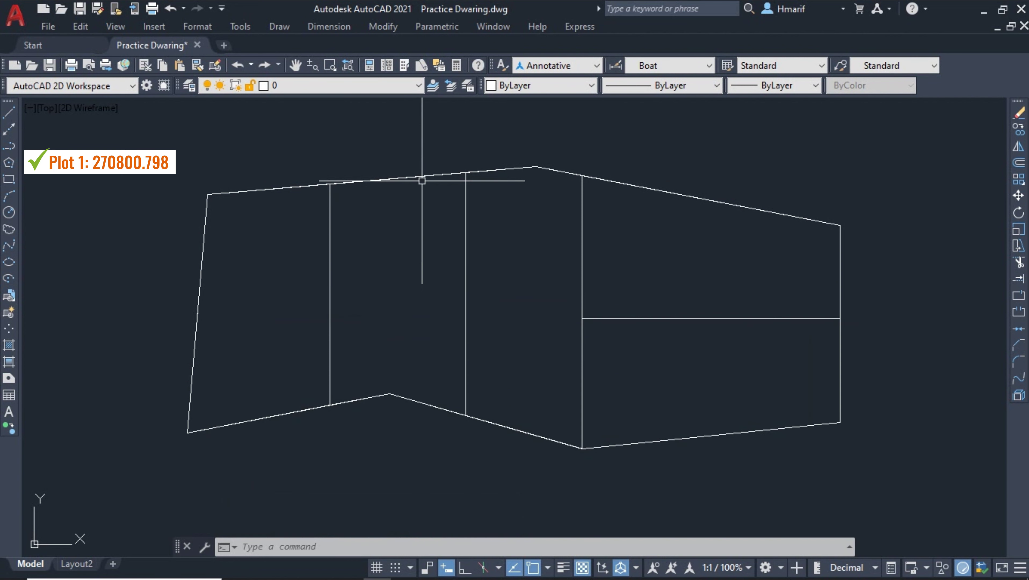
Step: List the areas of the second and third parts from the left
click(423, 176)
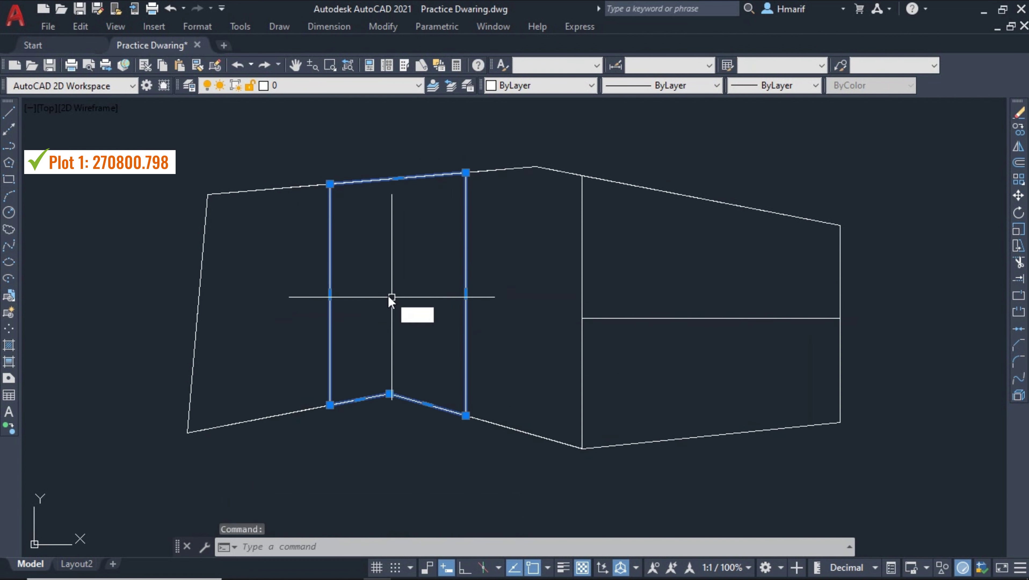
text(LI)
key(Return)
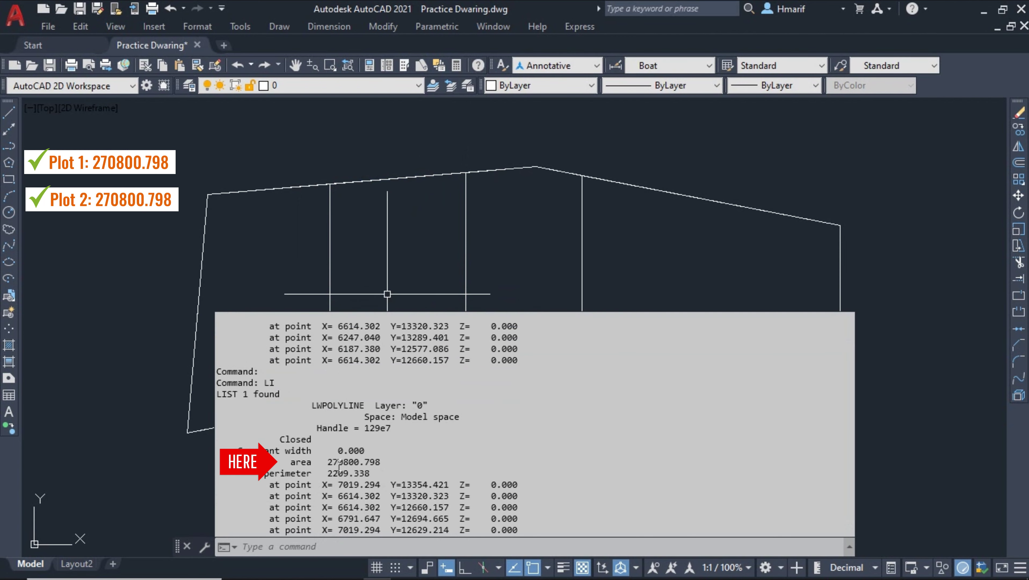
key(F2)
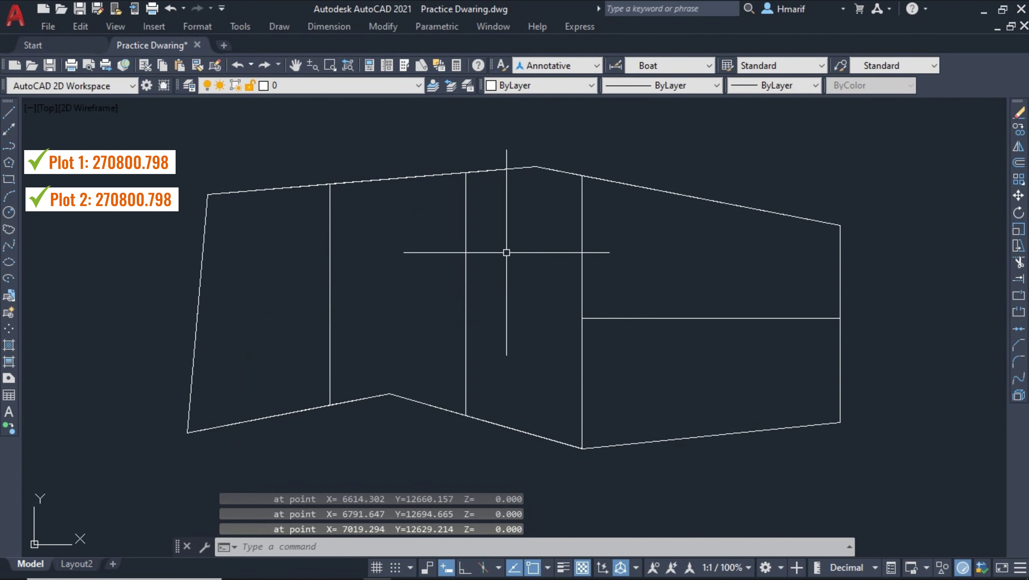
click(526, 168)
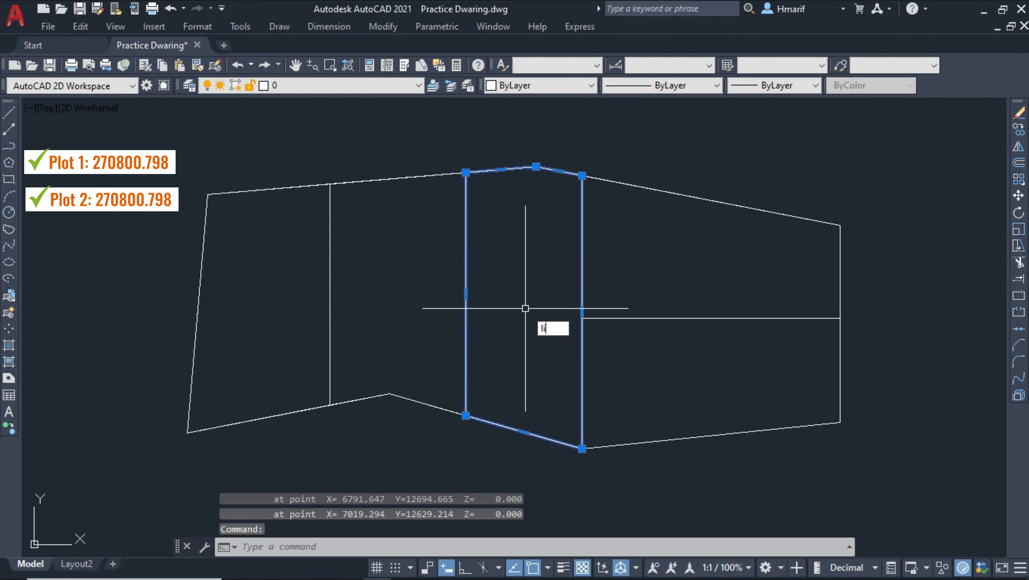
text(LI)
key(Return)
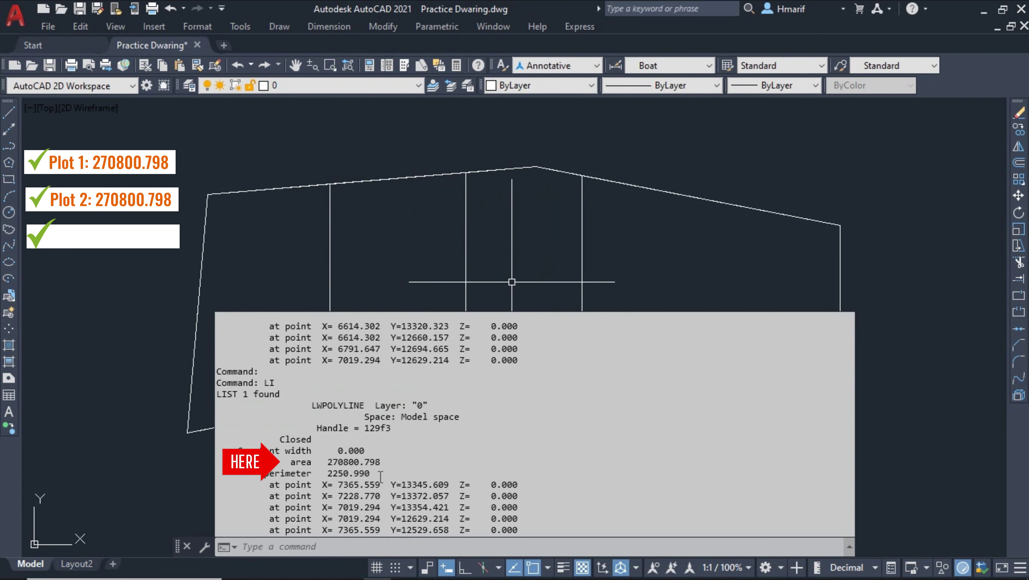
drag(329, 462, 368, 462)
key(F2)
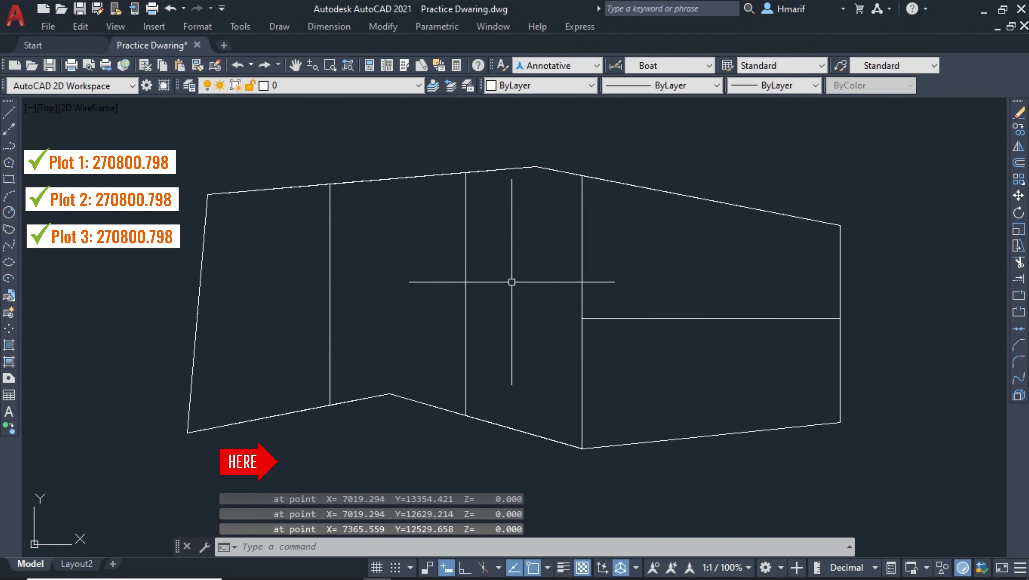
Step: List the areas of the upper-right and lower-right parts
click(673, 199)
text(li)
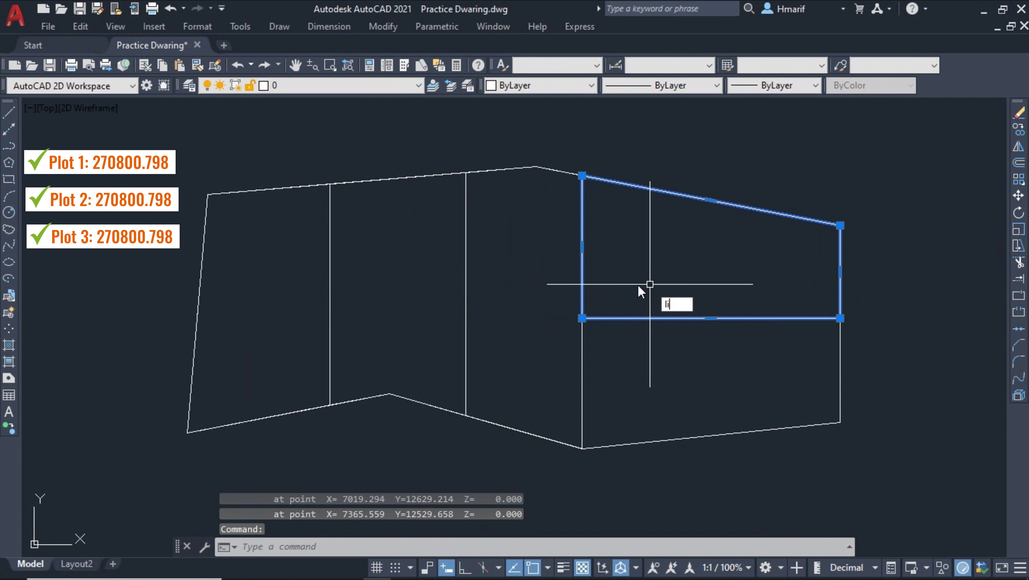
key(Return)
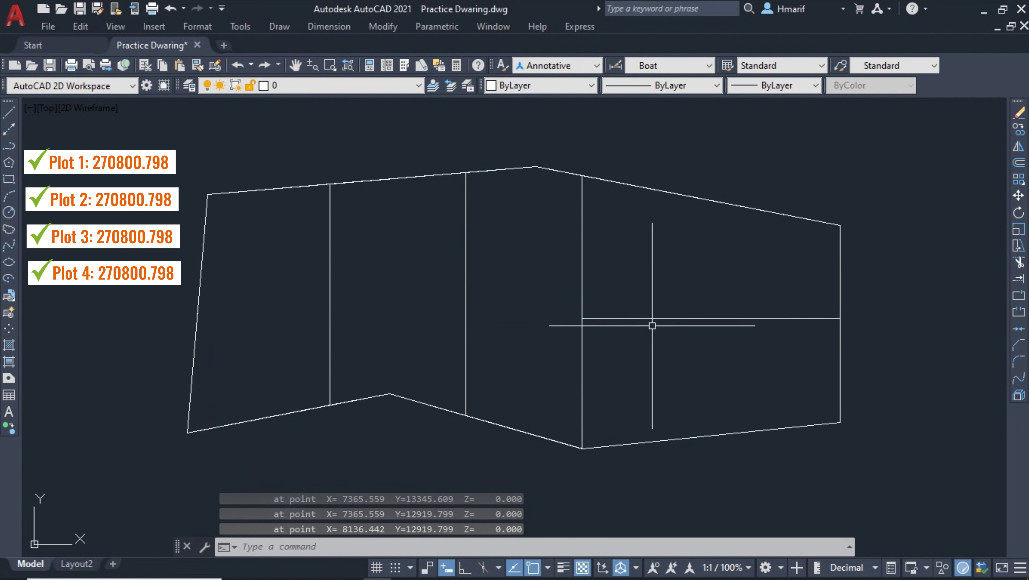
click(653, 440)
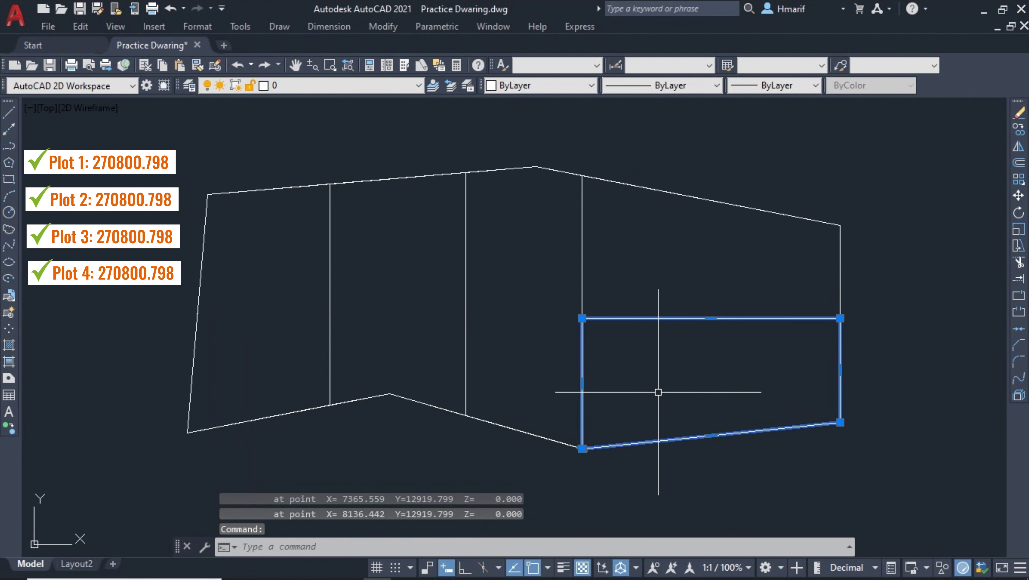
text(li)
key(Return)
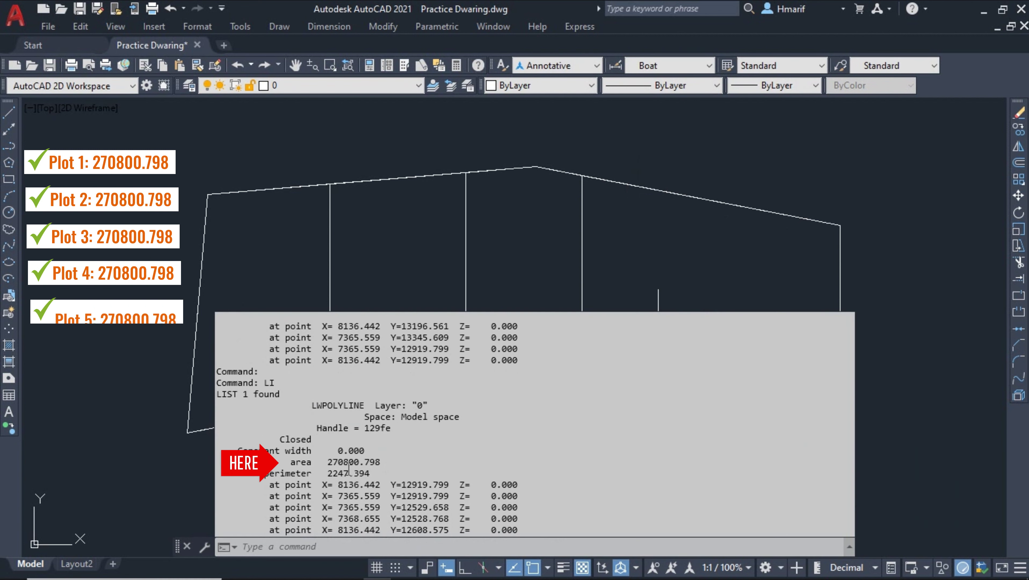
Step: Highlight the 270800.798 area value, then close the listing to show the five-part plot
drag(327, 462, 380, 462)
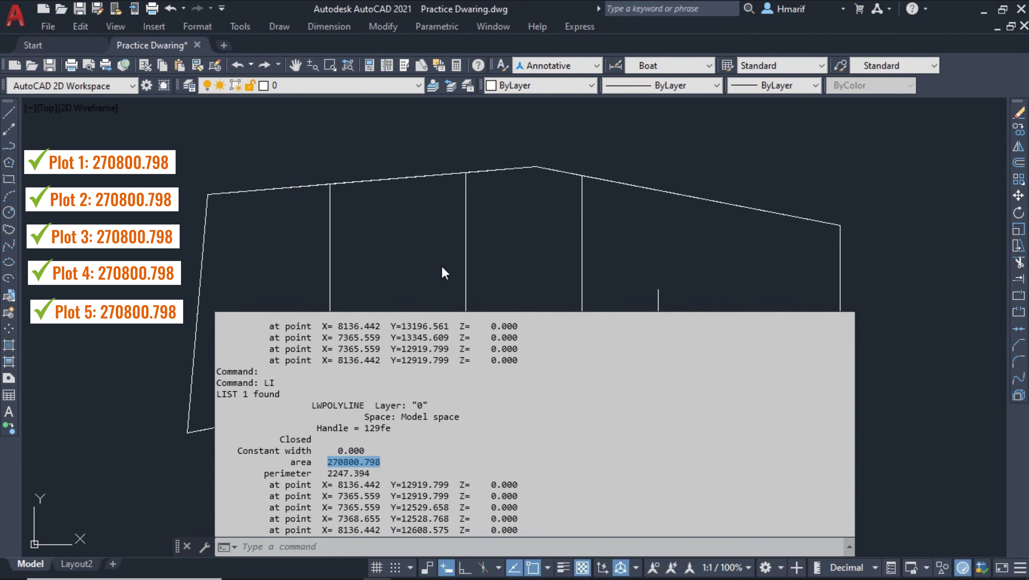
key(F2)
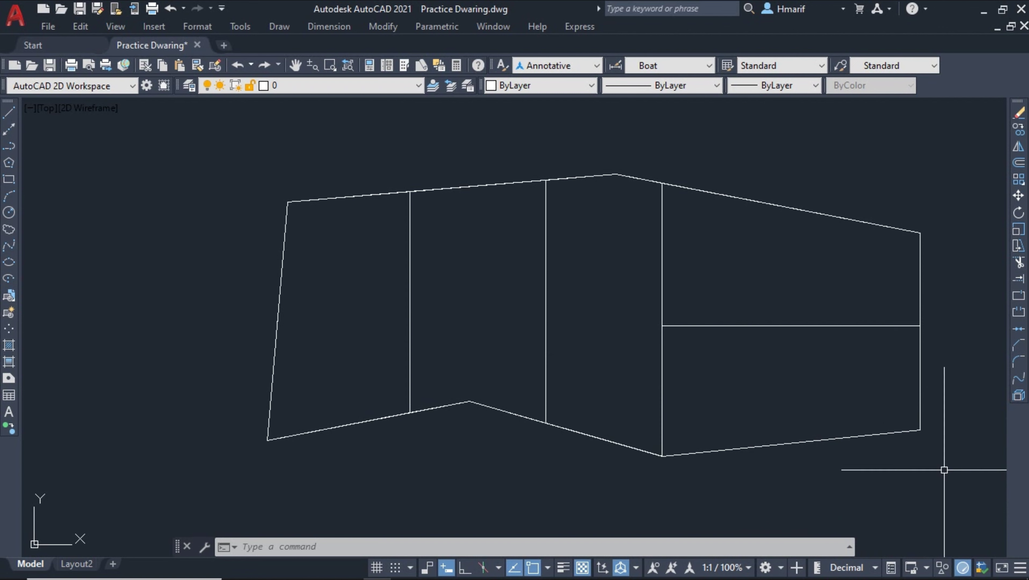
middle_drag(934, 471, 889, 470)
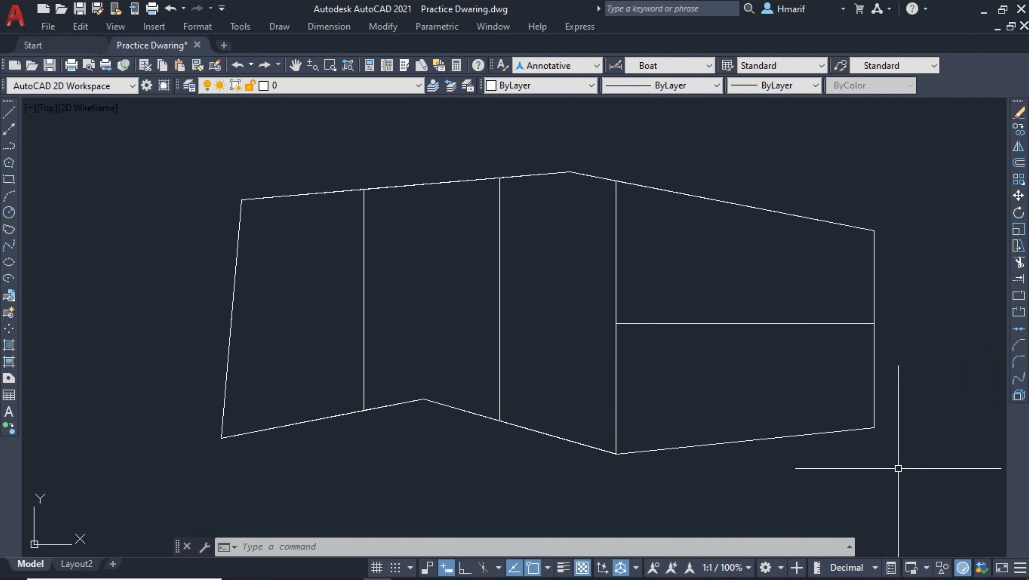